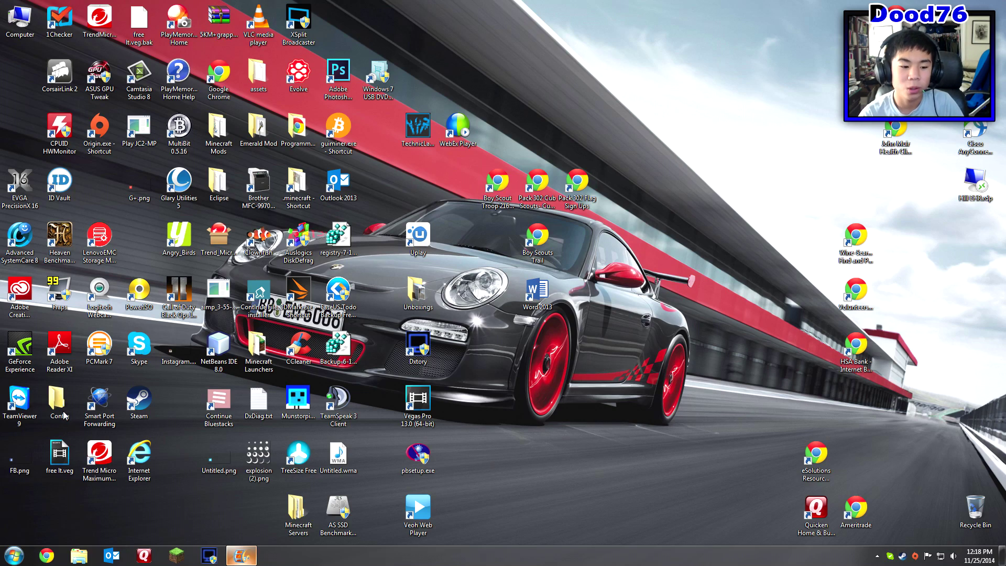
# Open Computer and Local Disk (C:), go back, then close the drives window.
pyautogui.press('super')
pyautogui.click(157, 405)
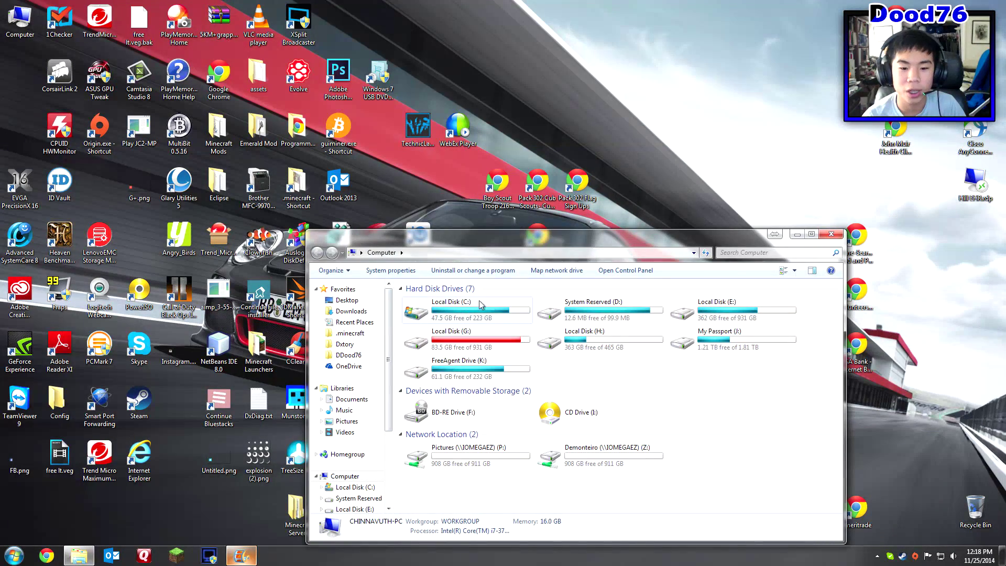
pyautogui.doubleClick(506, 315)
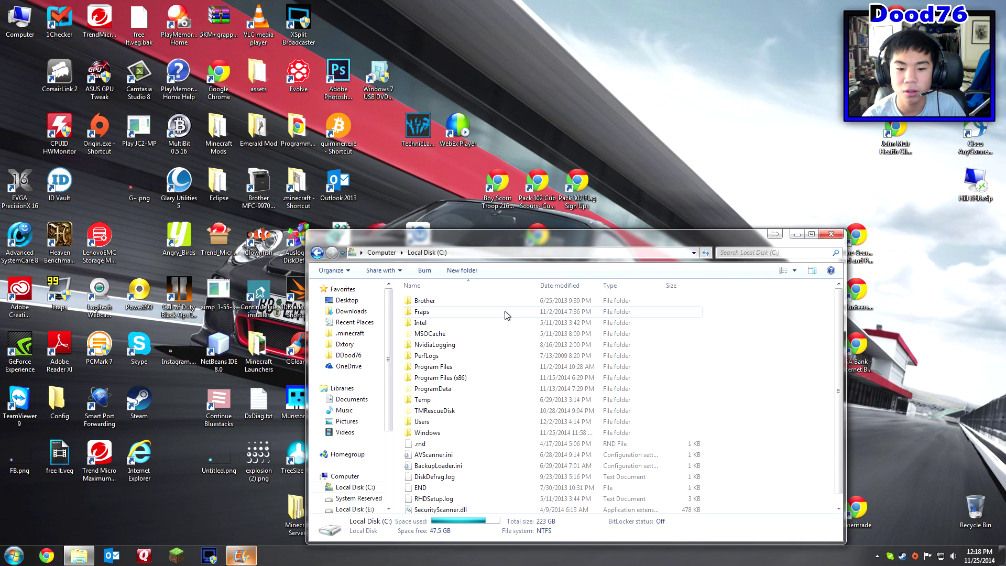
pyautogui.press('BackSpace')
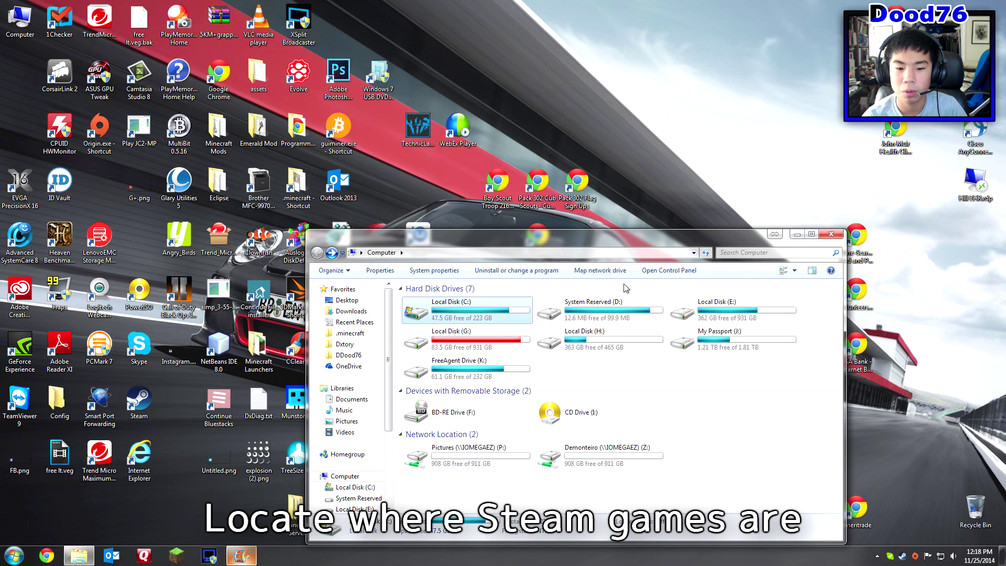
pyautogui.click(830, 234)
# Reopen Computer and browse Local Disk (C:) into Program Files (x86) > Steam.
pyautogui.press('super')
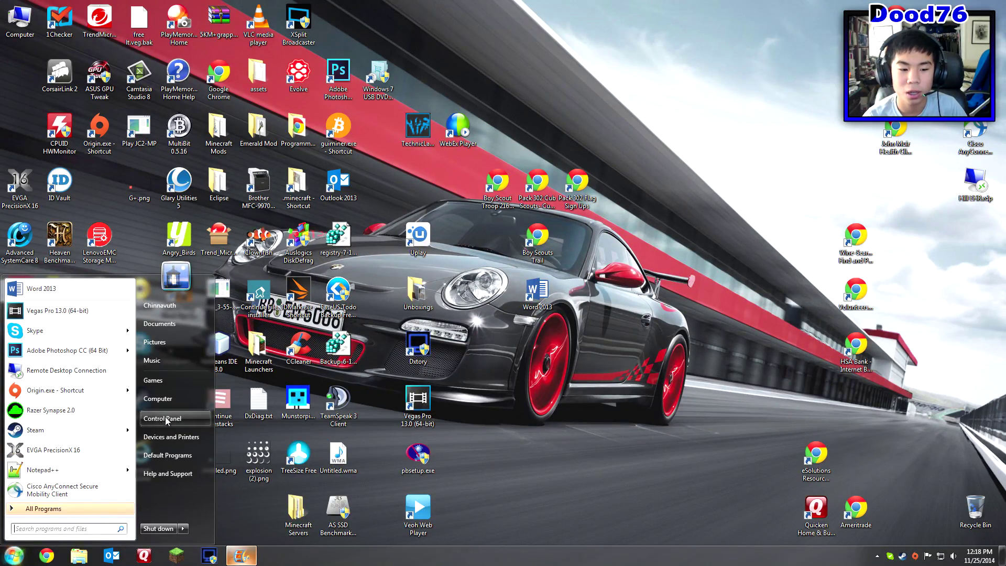
pyautogui.click(177, 401)
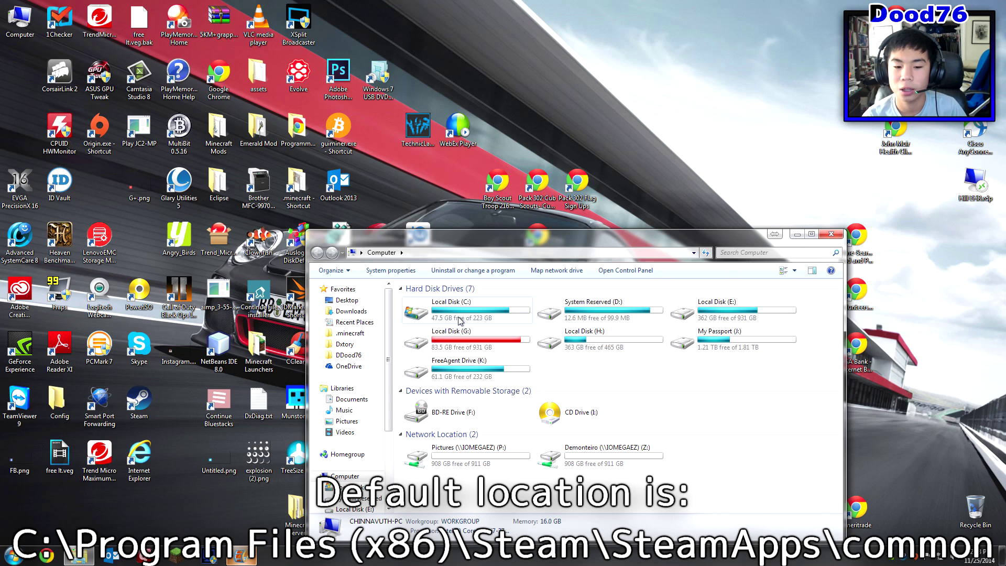
pyautogui.doubleClick(459, 320)
pyautogui.click(449, 379)
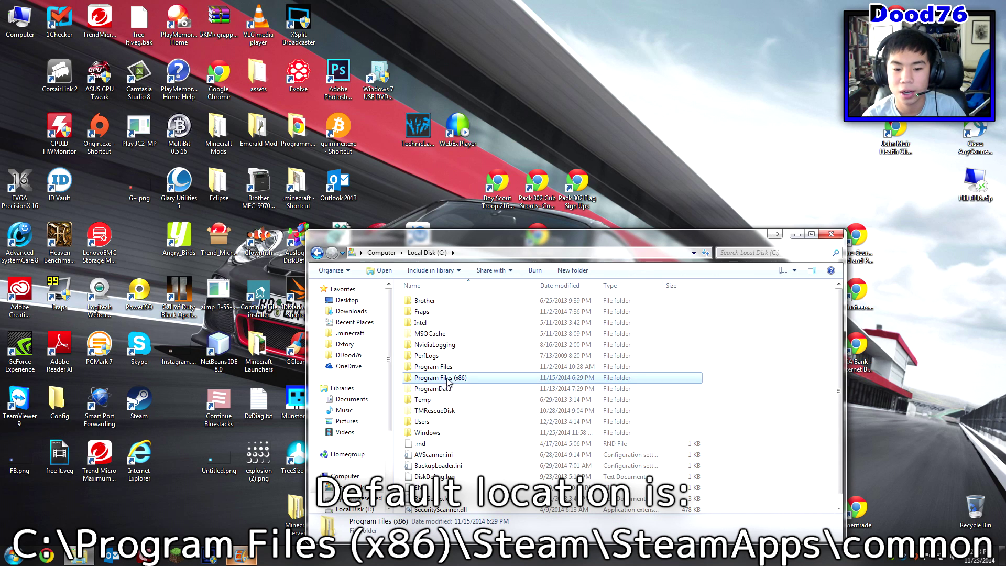
pyautogui.doubleClick(474, 378)
pyautogui.scroll(-13, 474, 382)
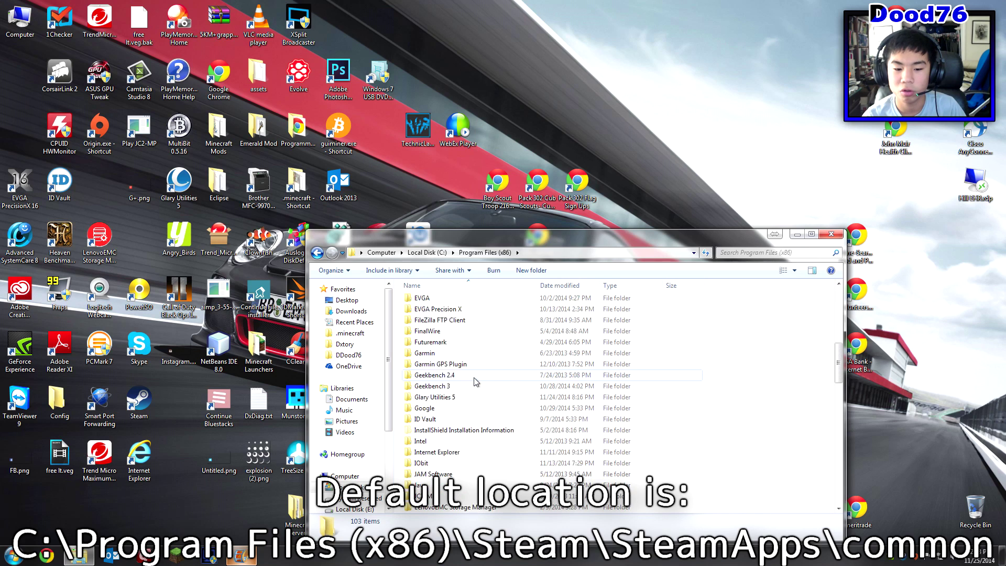
pyautogui.scroll(-10, 432, 411)
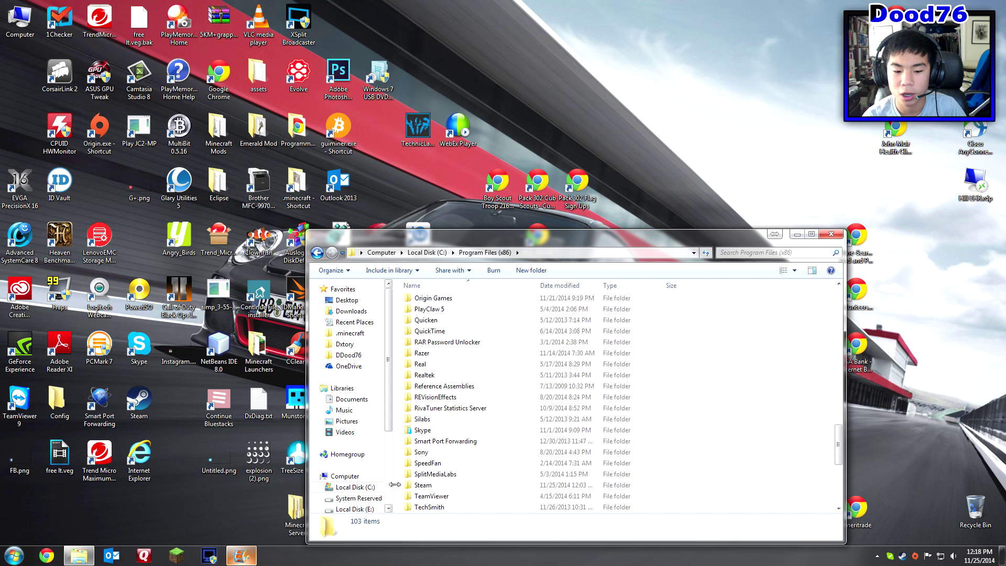
pyautogui.scroll(-1, 439, 490)
pyautogui.doubleClick(464, 453)
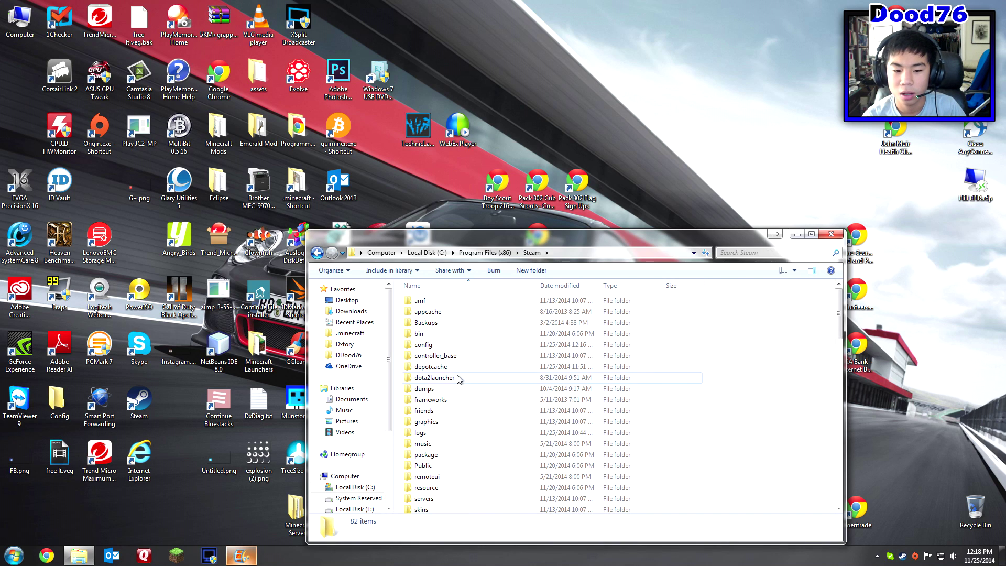
# Open SteamApps > common and select, then deselect, the three game folders.
pyautogui.click(458, 379)
pyautogui.scroll(-3, 453, 414)
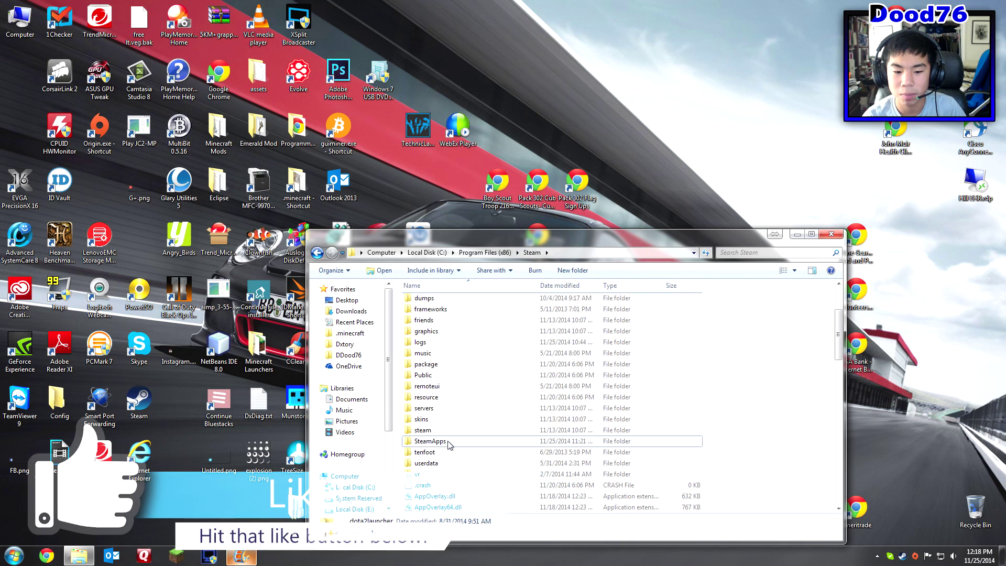
pyautogui.click(448, 443)
pyautogui.doubleClick(419, 442)
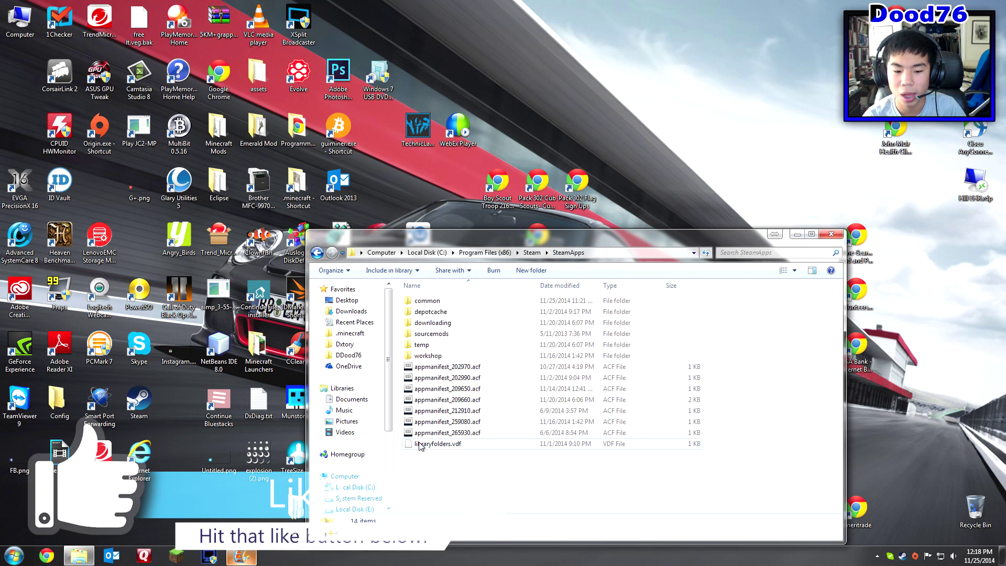
pyautogui.doubleClick(425, 300)
pyautogui.moveTo(442, 391); pyautogui.dragTo(579, 378)
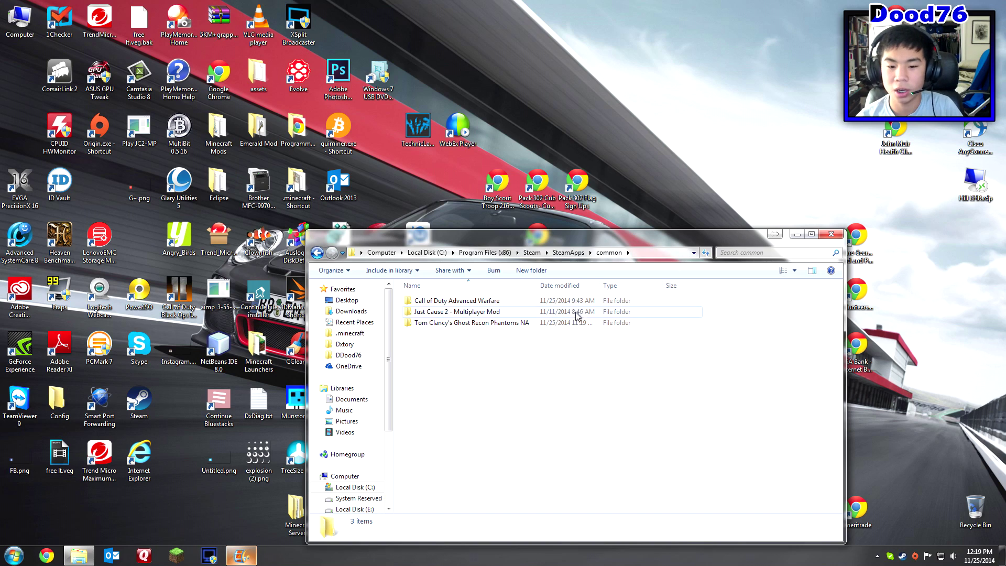
pyautogui.click(488, 326)
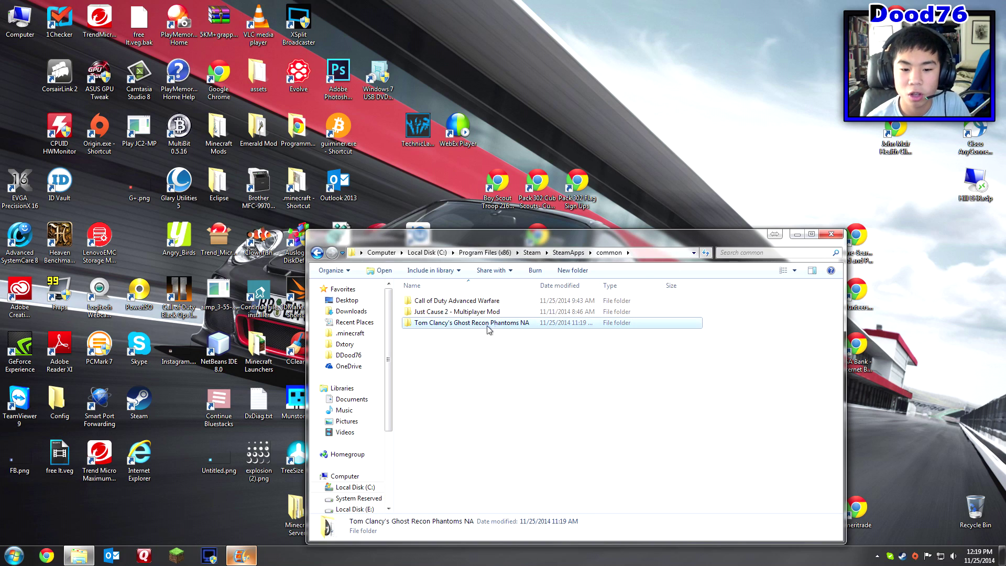
pyautogui.click(507, 371)
# Reopen Computer and briefly peek into Local Disk (H:) and Local Disk (E:).
pyautogui.click(13, 556)
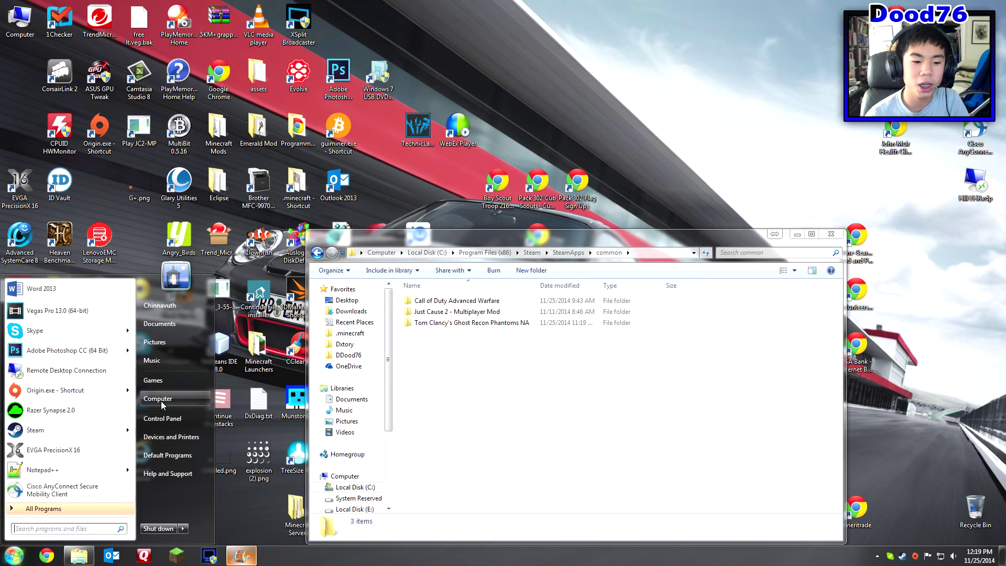
pyautogui.click(167, 400)
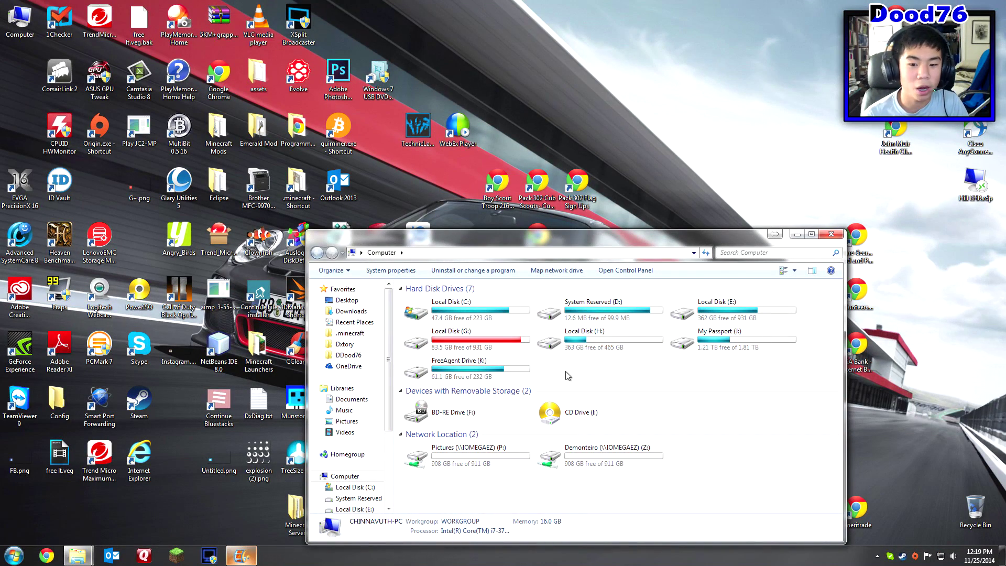
pyautogui.doubleClick(638, 347)
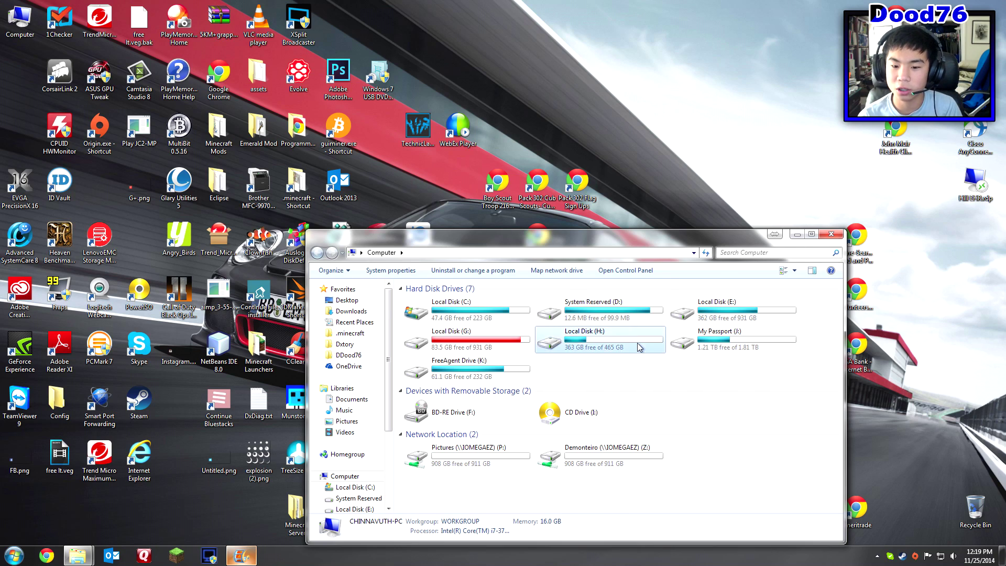
pyautogui.press('BackSpace')
pyautogui.doubleClick(721, 327)
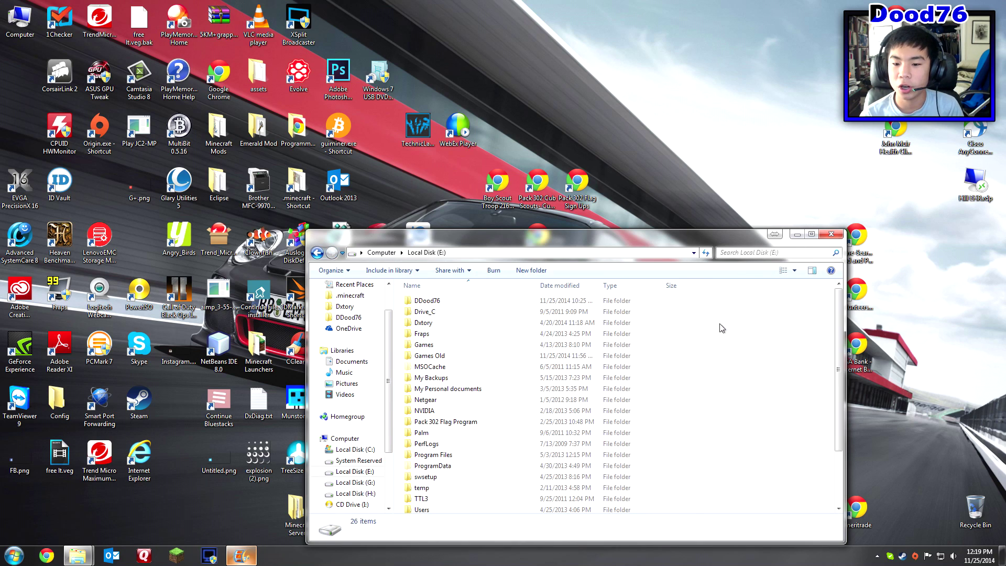
pyautogui.press('BackSpace')
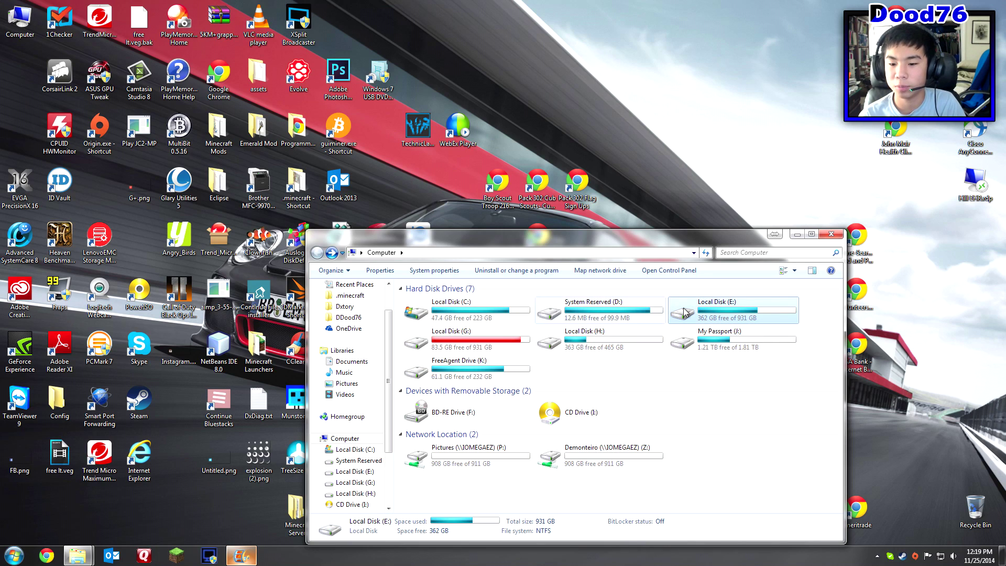
# Browse E:\Games Old\Steam Games\SteamApps\common, then return to the drive overview.
pyautogui.doubleClick(702, 316)
pyautogui.doubleClick(454, 356)
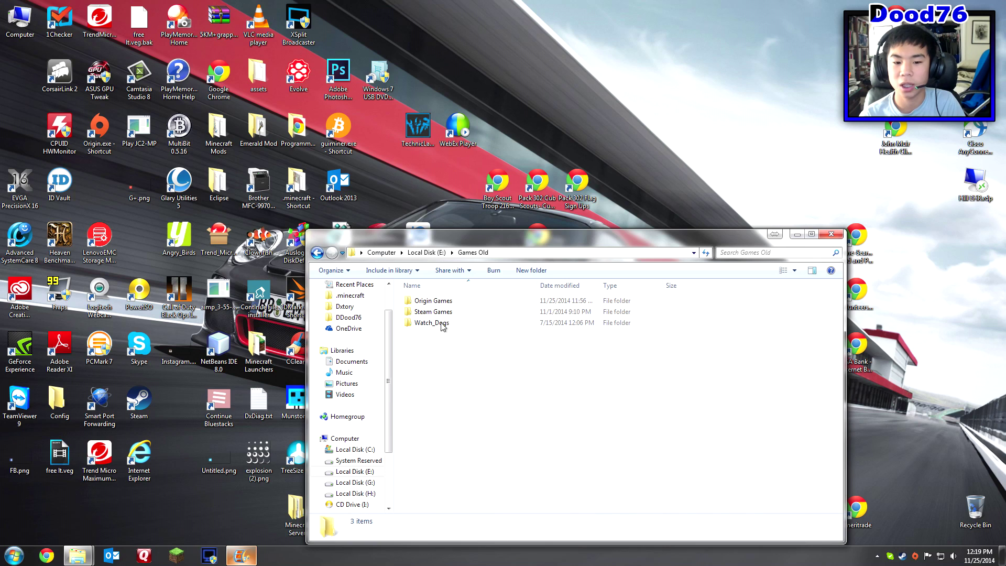
pyautogui.doubleClick(444, 312)
pyautogui.doubleClick(444, 301)
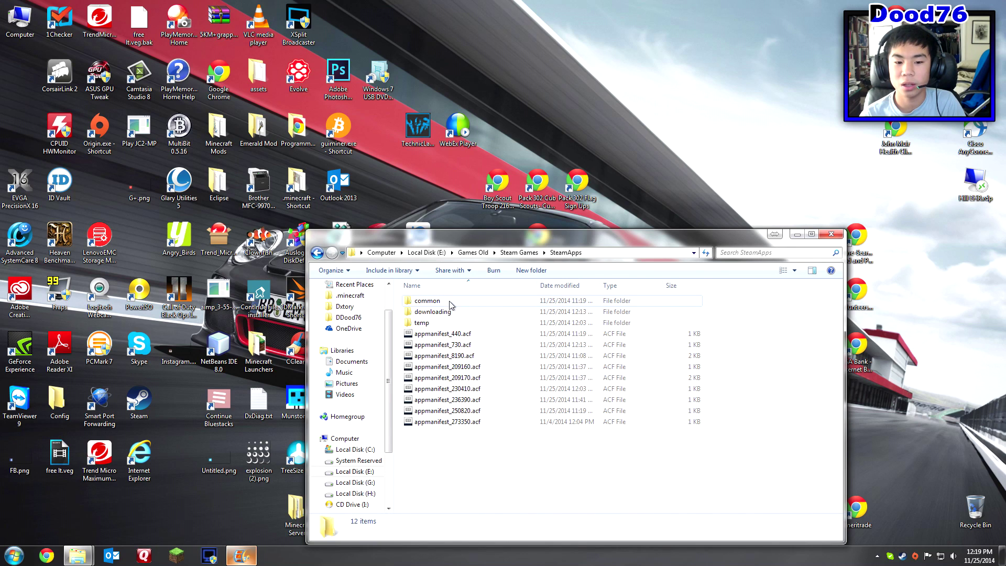
pyautogui.doubleClick(444, 301)
pyautogui.press('BackSpace')
pyautogui.press('BackSpace')
pyautogui.press('BackSpace')
pyautogui.press('BackSpace')
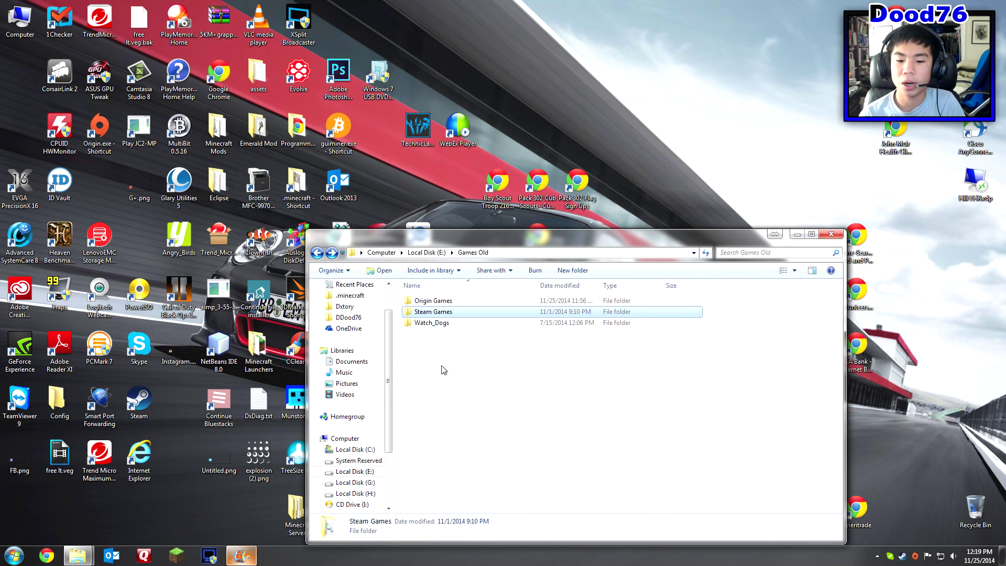
pyautogui.press('BackSpace')
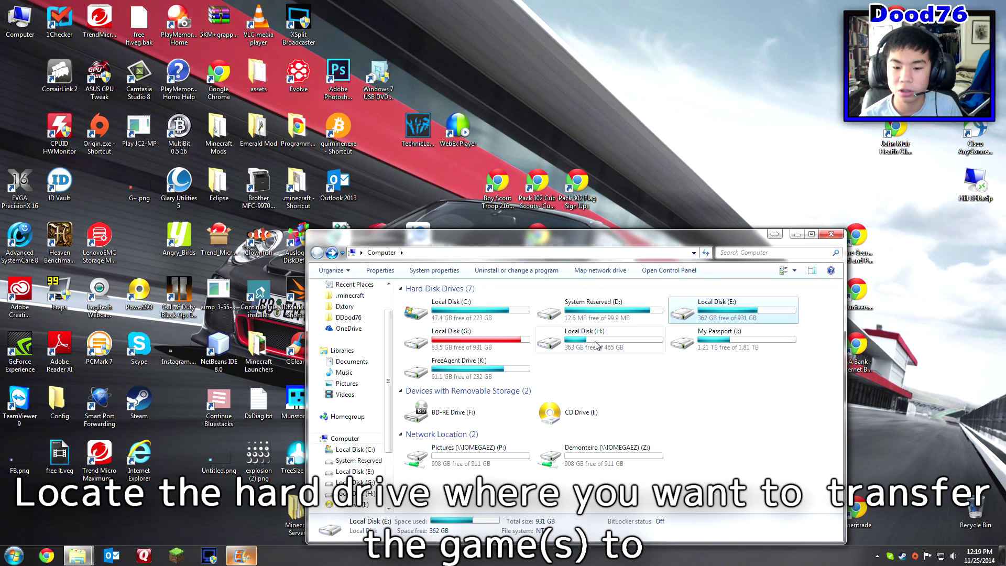
# Check Local Disk (H:), then close both Explorer windows.
pyautogui.doubleClick(596, 344)
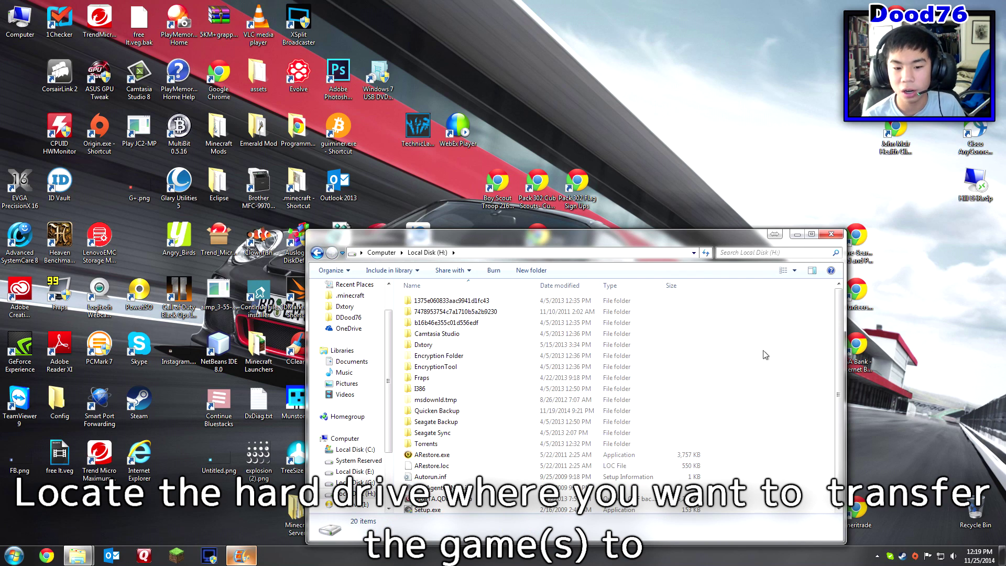
pyautogui.press('BackSpace')
pyautogui.click(831, 234)
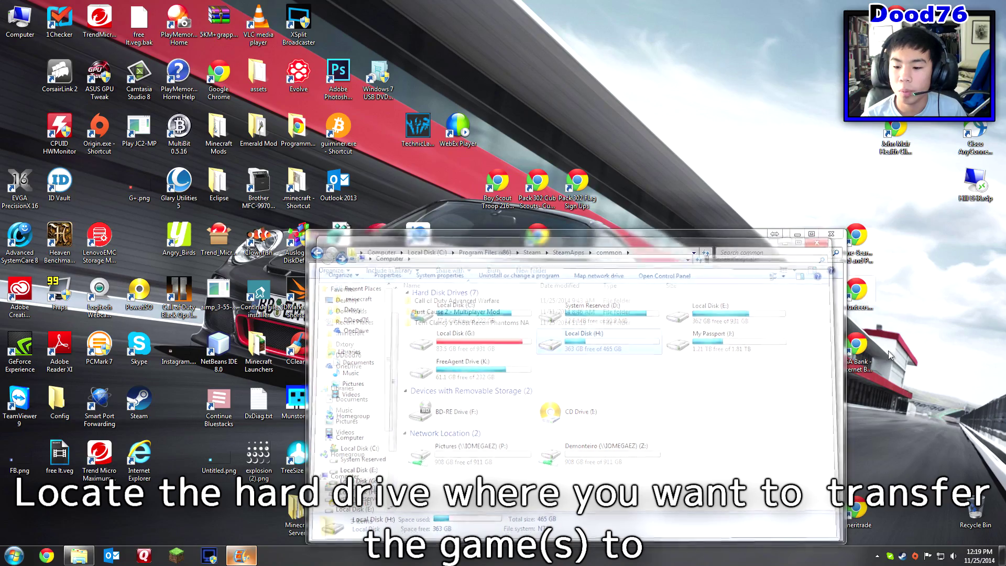
pyautogui.click(831, 234)
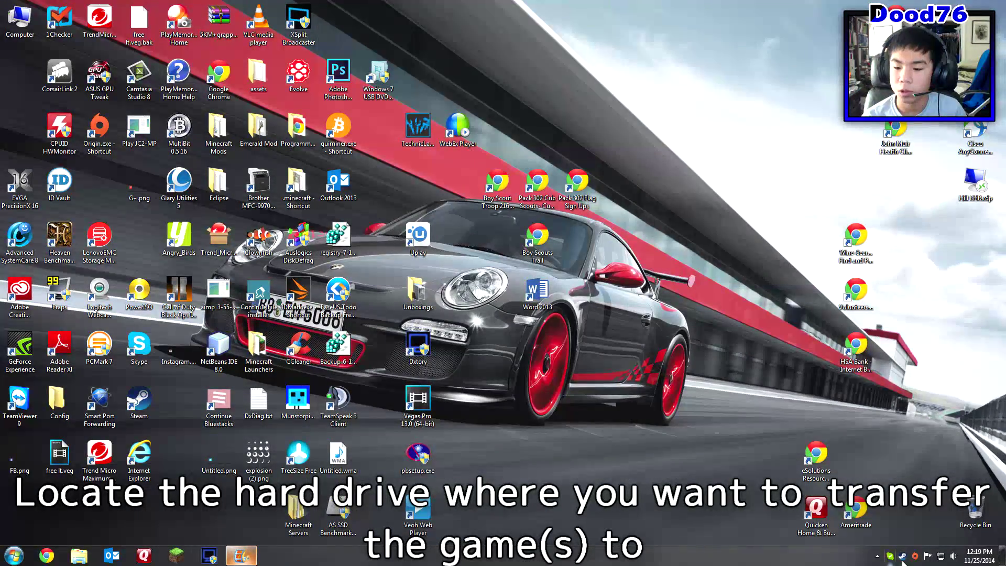
# Launch Steam, go to Settings > Downloads, and show the Steam Library Folders list.
pyautogui.doubleClick(902, 556)
pyautogui.moveTo(248, 147); pyautogui.dragTo(532, 171)
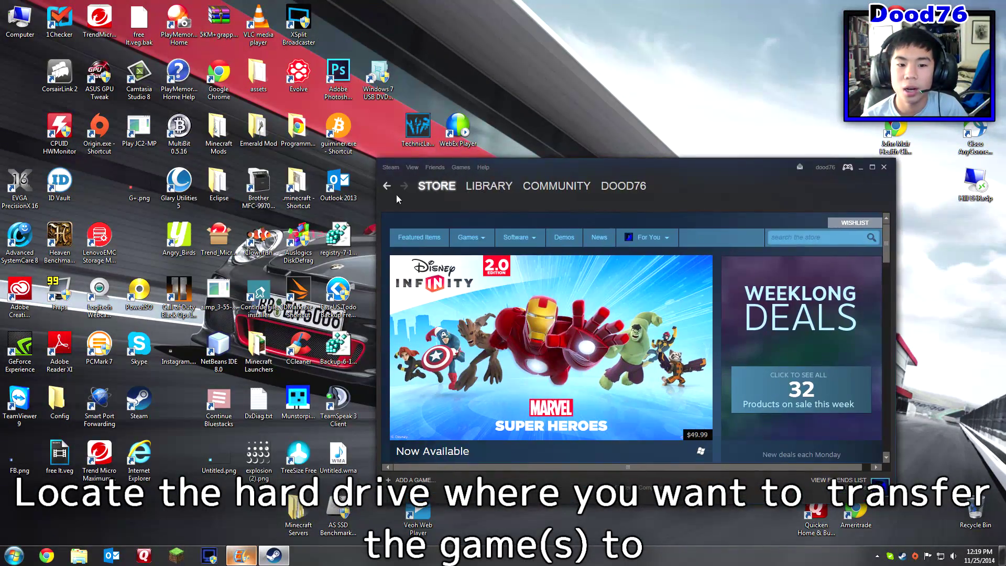
pyautogui.click(391, 167)
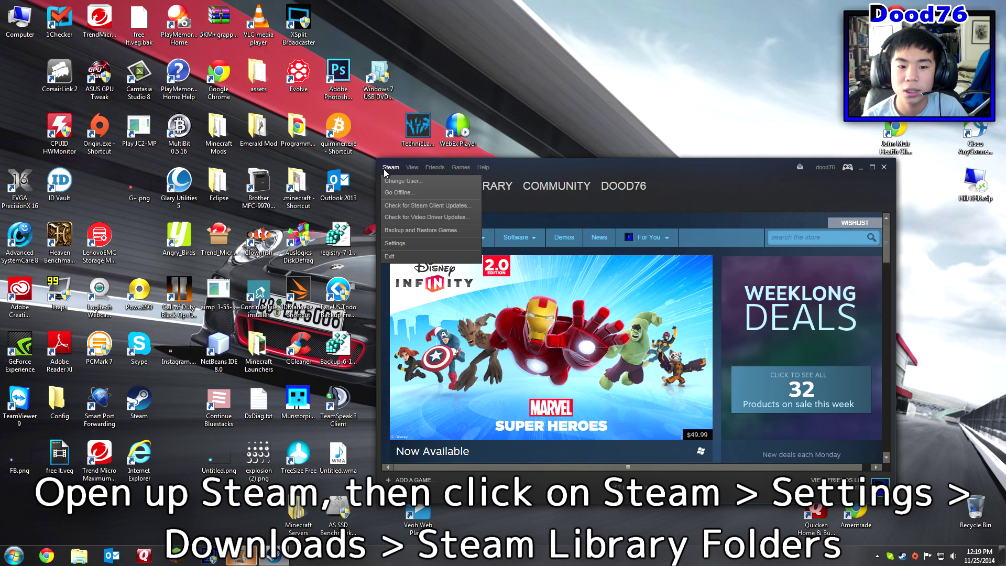
pyautogui.click(429, 244)
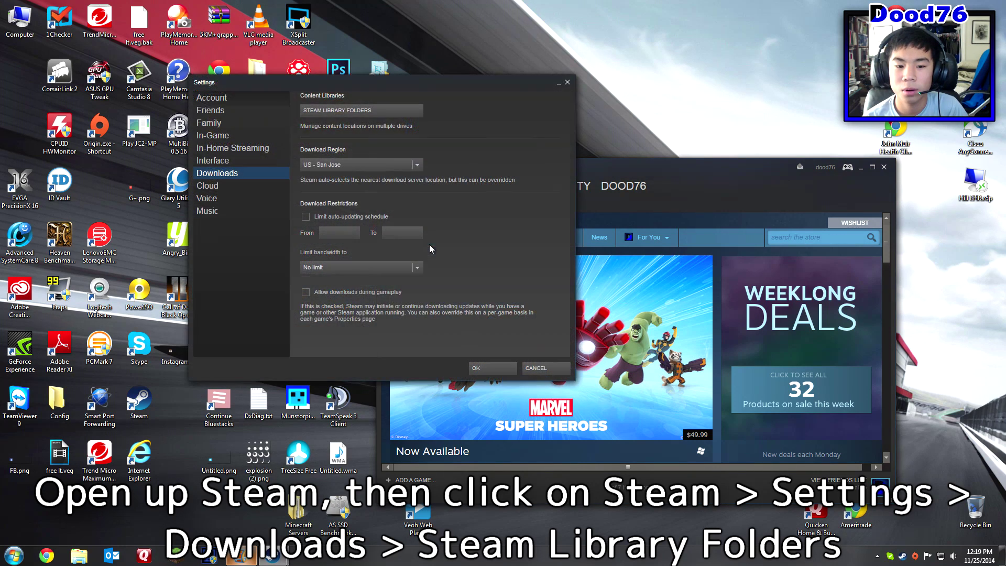
pyautogui.moveTo(444, 79); pyautogui.dragTo(627, 149)
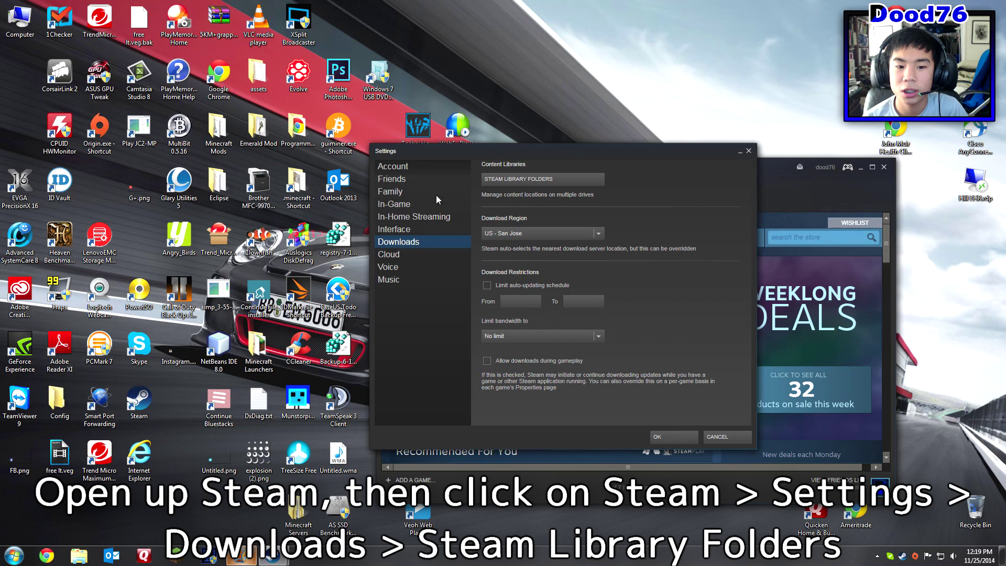
pyautogui.click(420, 179)
pyautogui.click(414, 169)
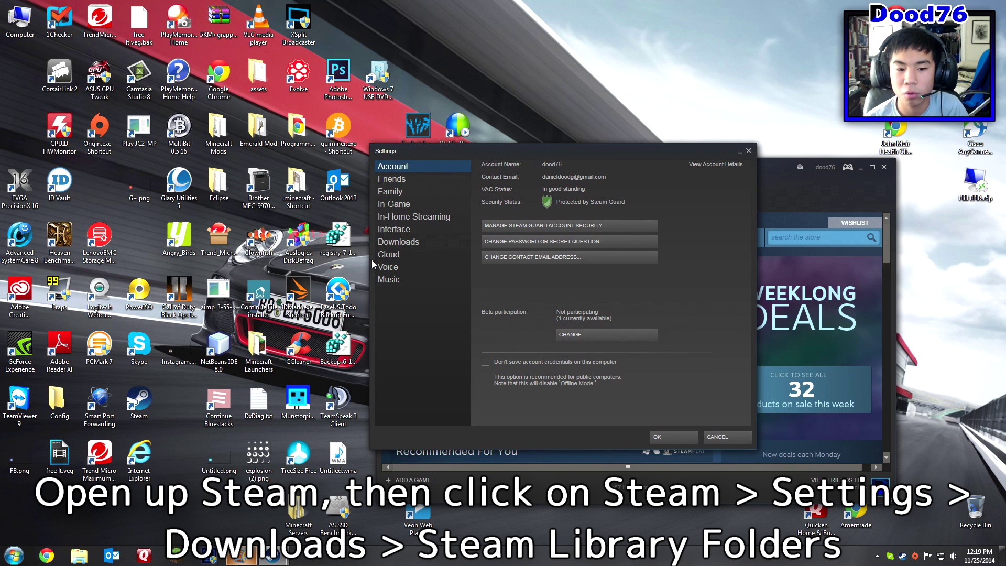
pyautogui.click(395, 241)
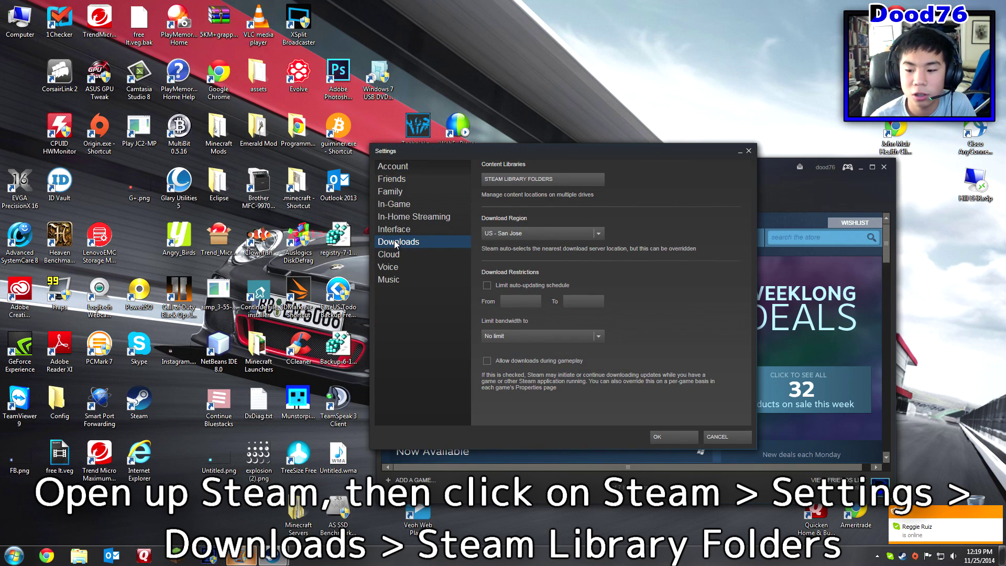
pyautogui.click(503, 181)
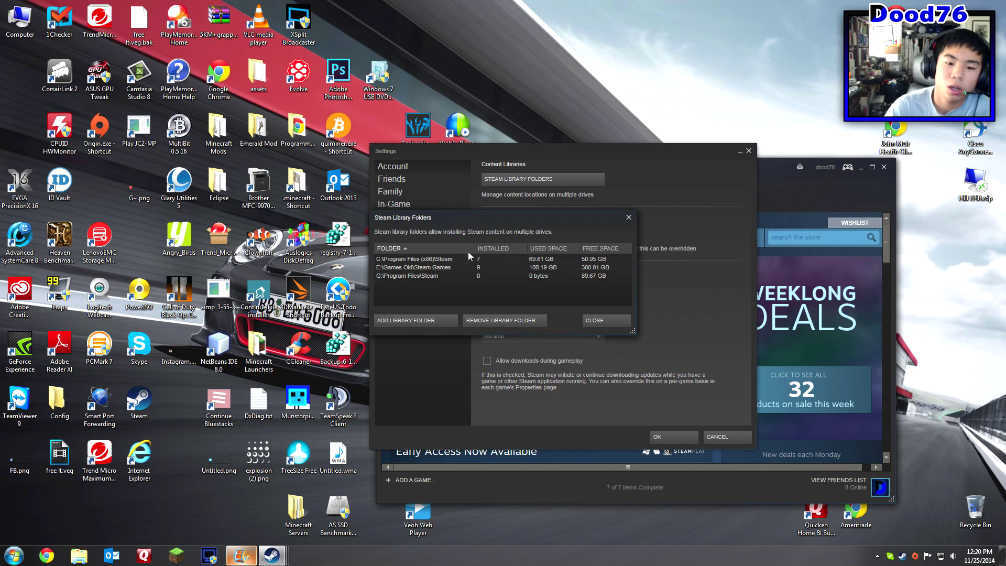
# Start a new library folder on drive H: and create a folder named 'Steam Games'.
pyautogui.click(424, 324)
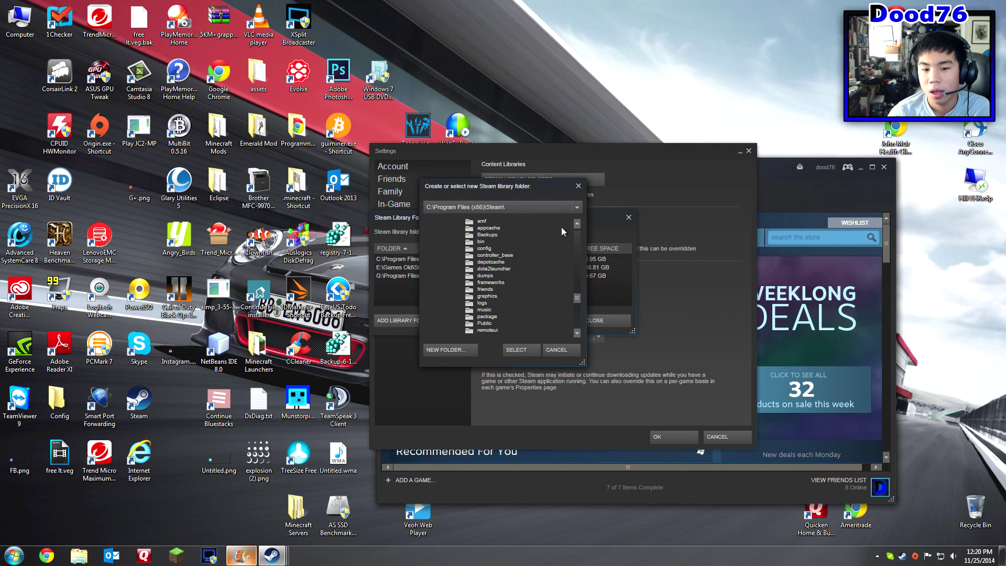
pyautogui.click(573, 208)
pyautogui.moveTo(577, 237)
pyautogui.mouseDown()
pyautogui.moveTo(574, 272)
pyautogui.moveTo(574, 231)
pyautogui.mouseUp()
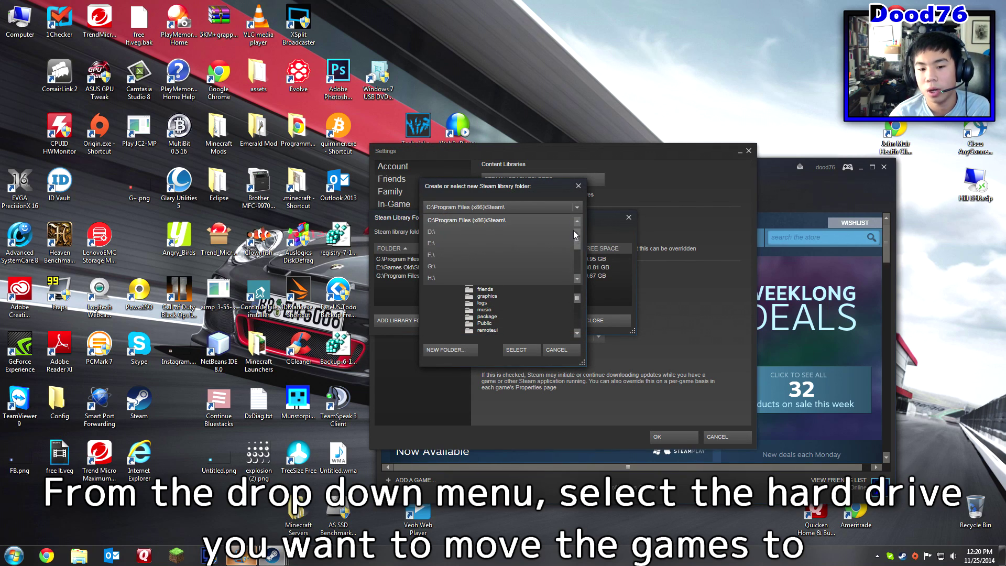
pyautogui.click(440, 277)
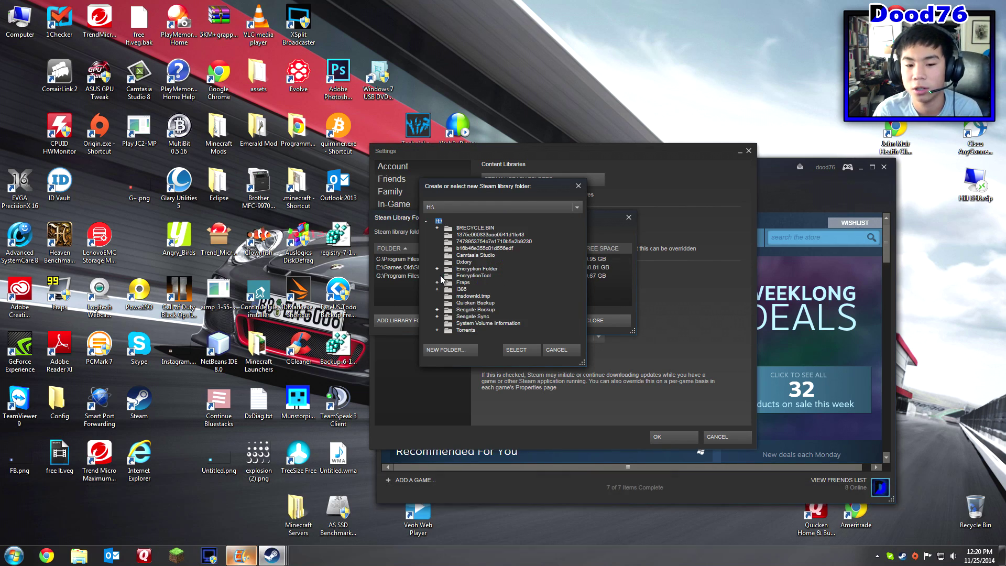
pyautogui.click(458, 354)
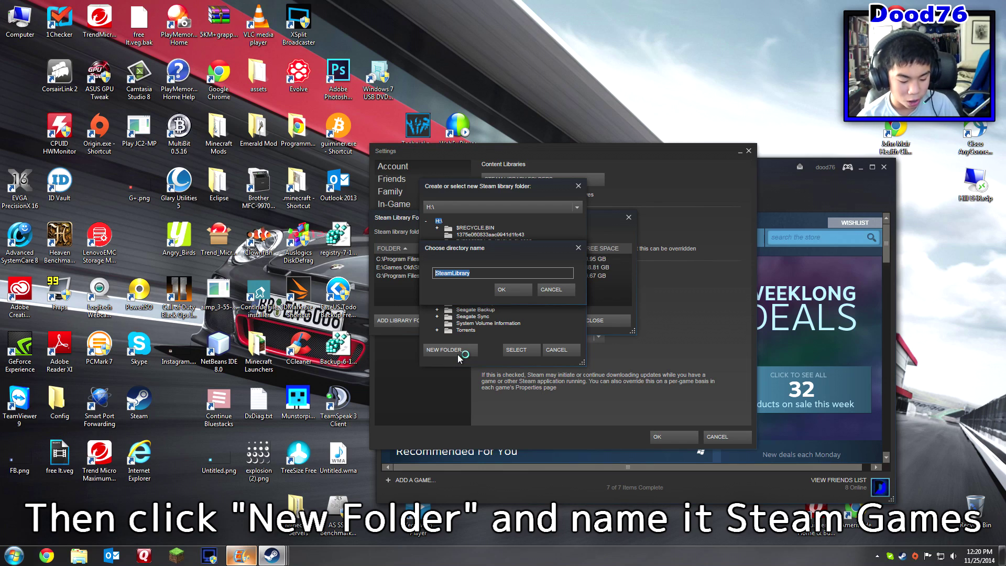
pyautogui.write('S')
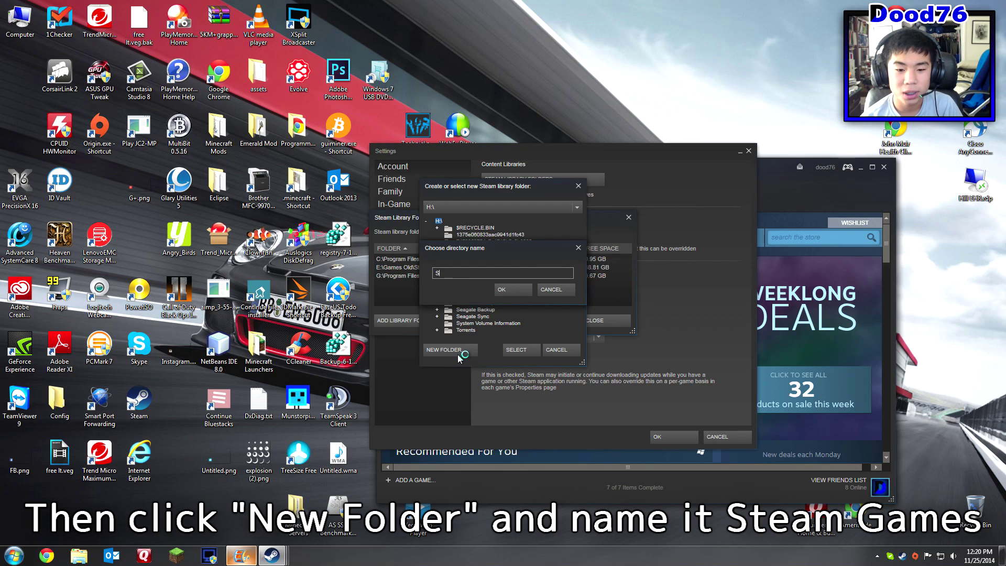
pyautogui.write('team Games')
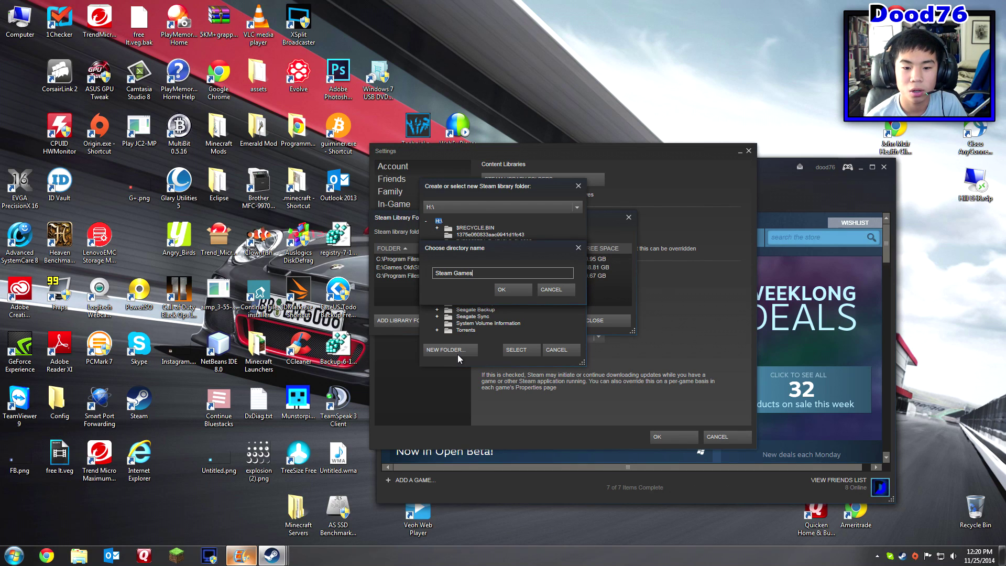
pyautogui.click(506, 290)
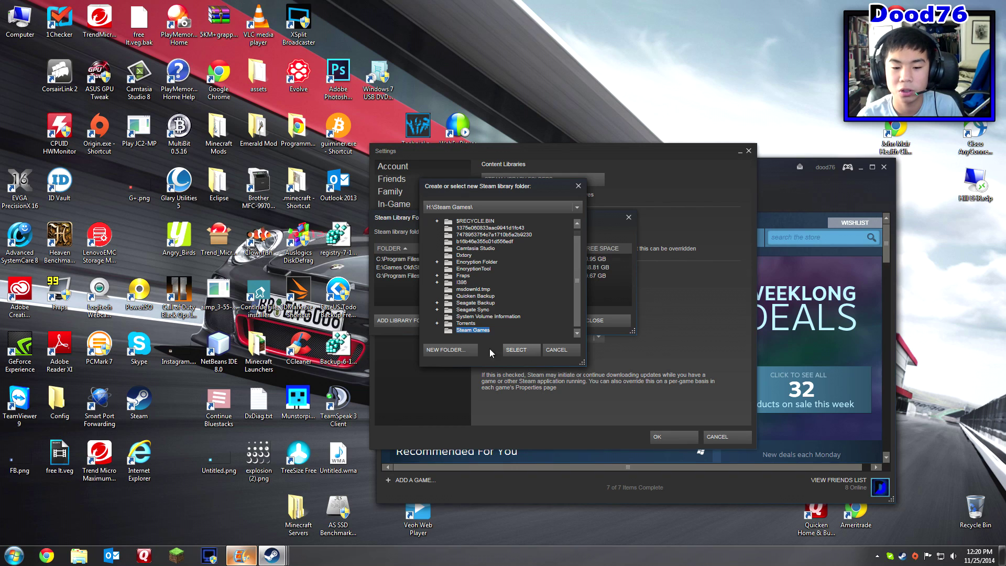
pyautogui.scroll(1, 503, 283)
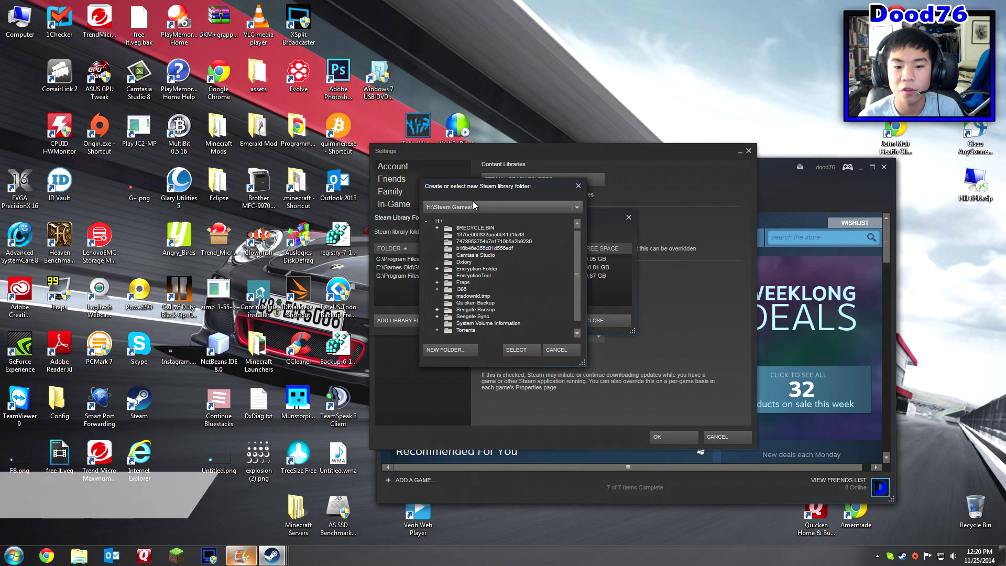
# Look inside E:\Games Old\Steam Games in Explorer for reference.
pyautogui.click(14, 554)
pyautogui.click(173, 416)
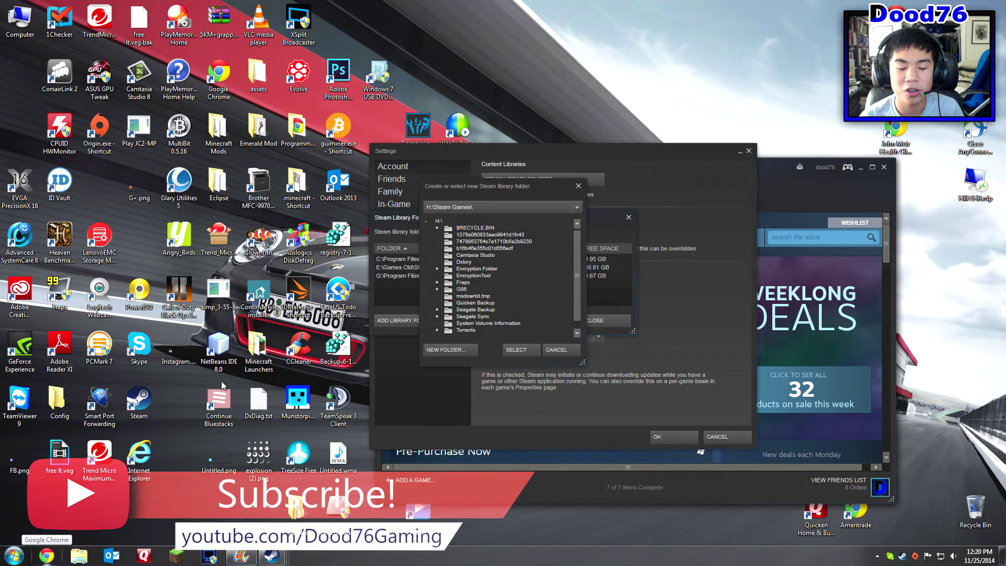
pyautogui.doubleClick(779, 312)
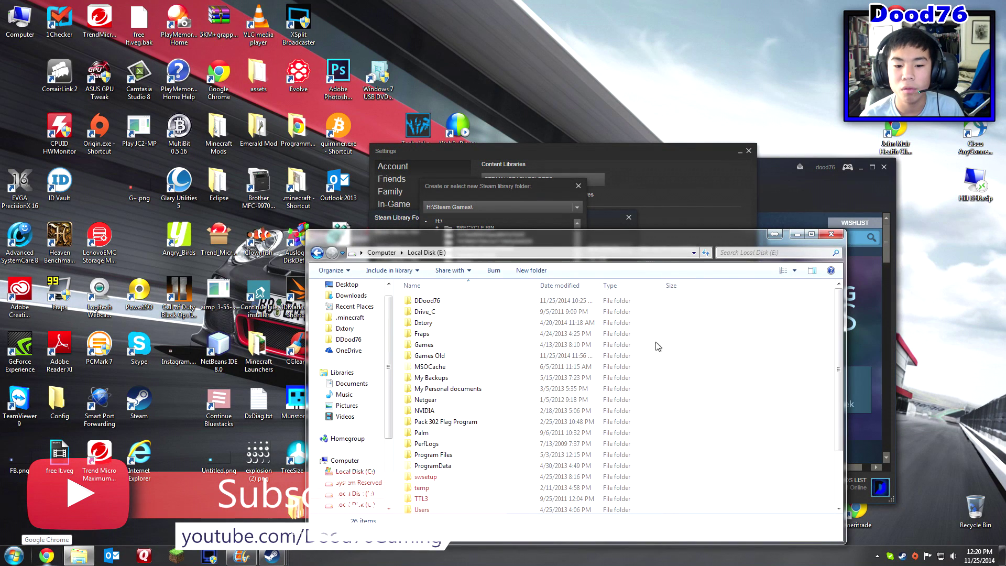
pyautogui.doubleClick(477, 357)
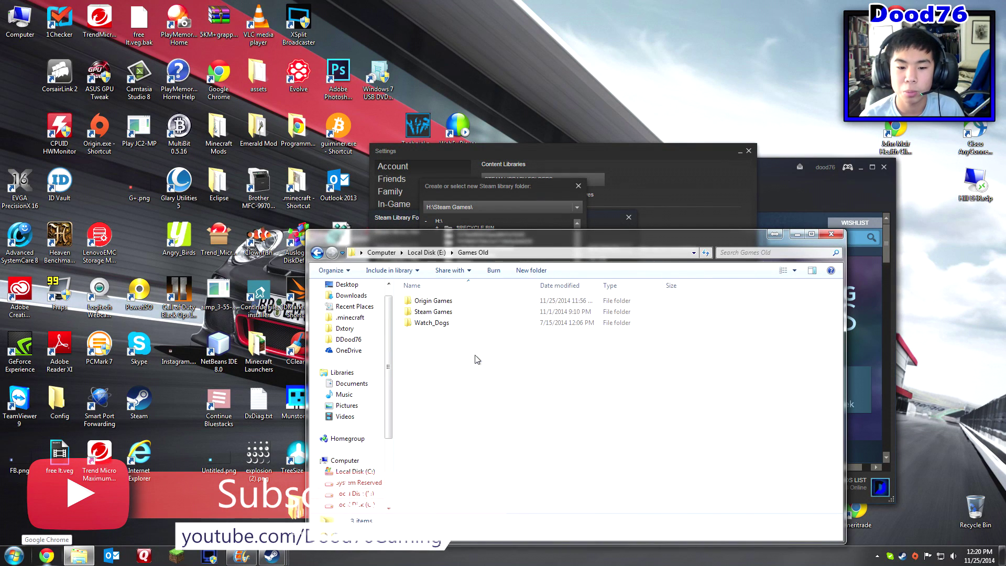
pyautogui.doubleClick(465, 314)
pyautogui.press('BackSpace')
pyautogui.press('BackSpace')
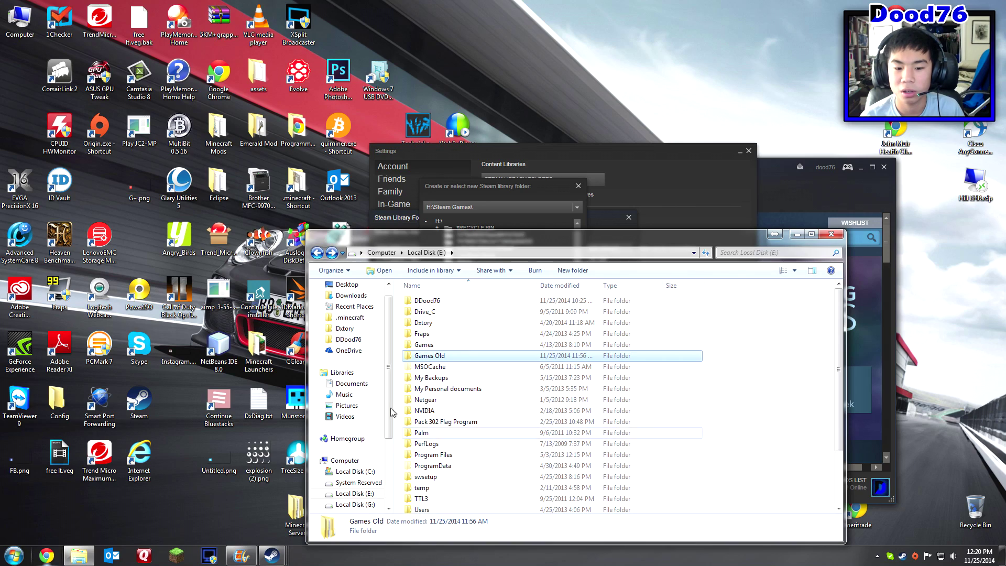
# Select H:\Steam Games as the new library folder and close the folders list.
pyautogui.click(831, 233)
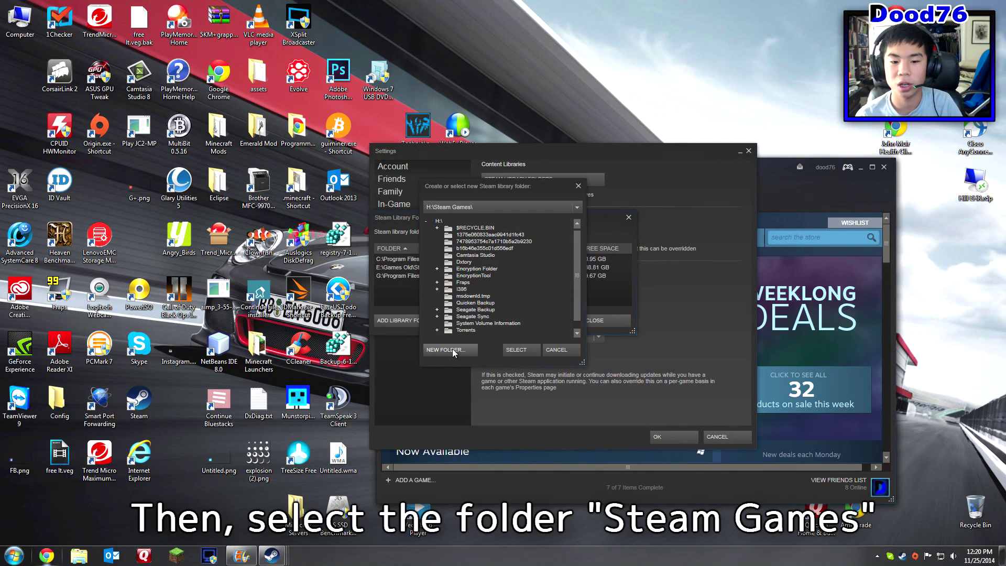
pyautogui.scroll(-1, 497, 315)
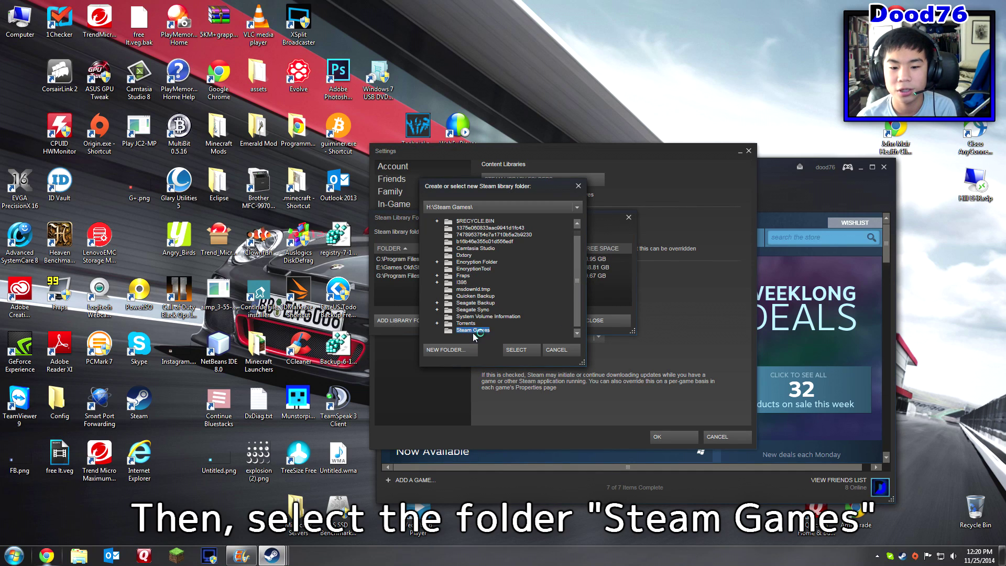
pyautogui.click(530, 349)
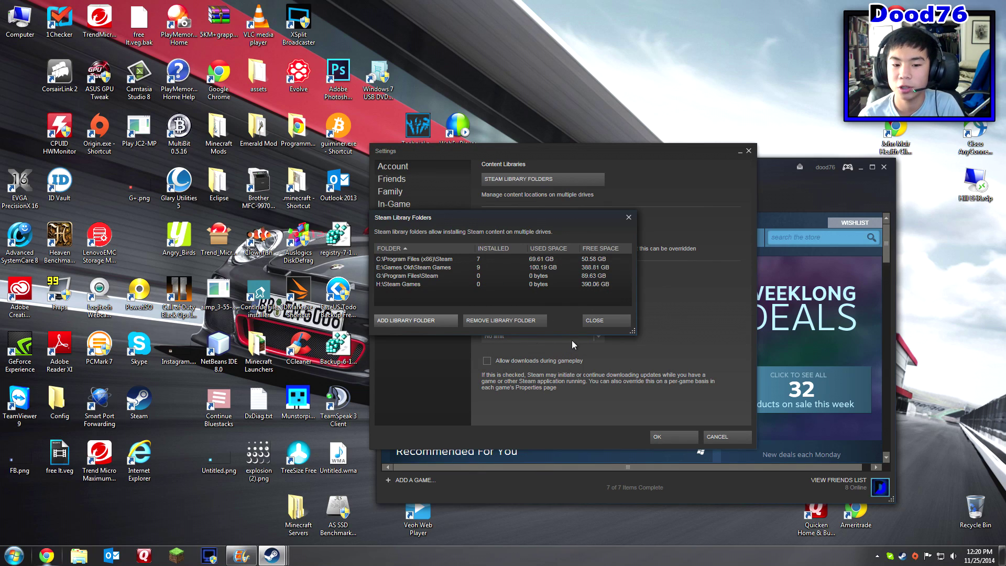
pyautogui.click(617, 318)
# Close Steam settings and browse to H:\Steam Games\steamapps in Explorer.
pyautogui.click(654, 432)
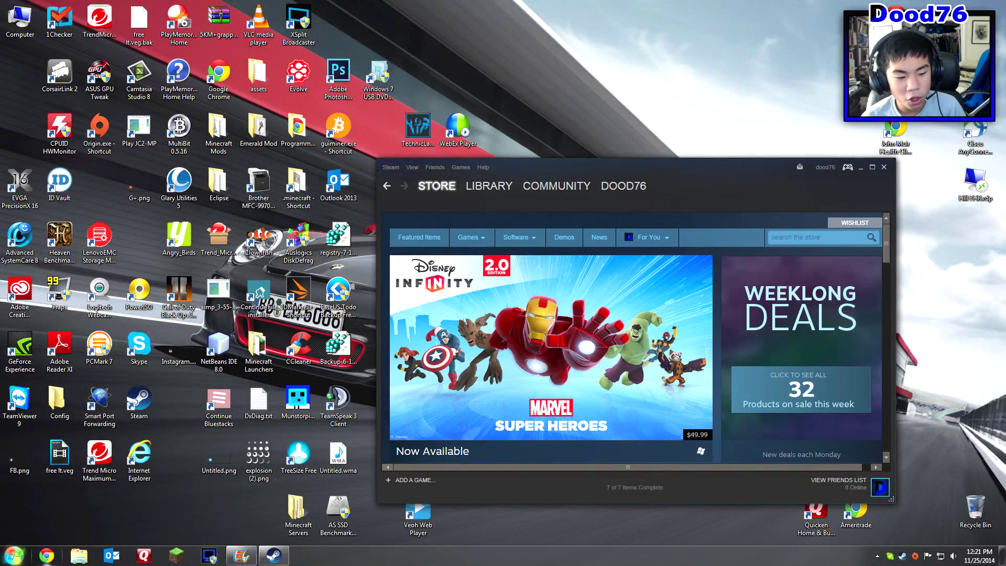
pyautogui.click(13, 554)
pyautogui.click(157, 400)
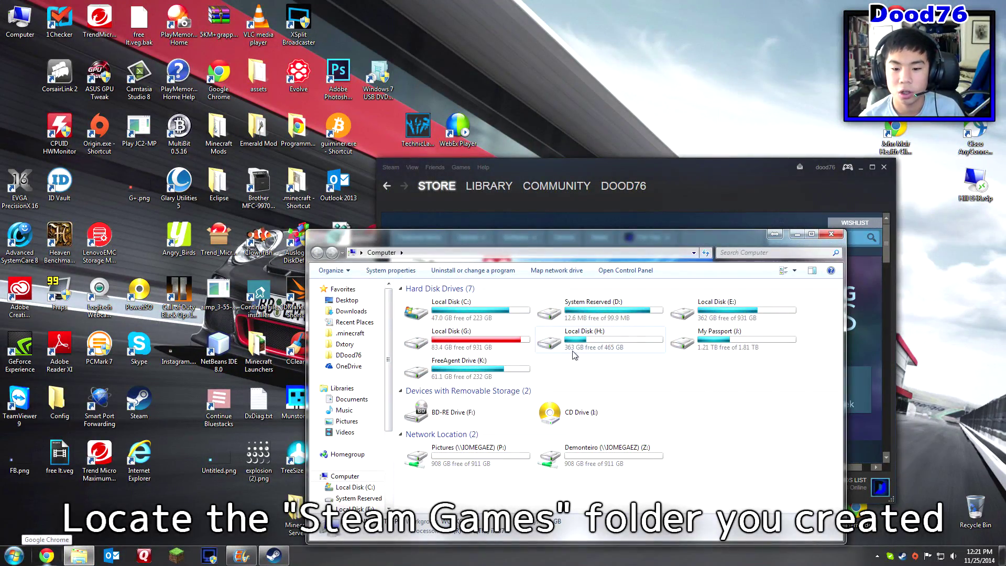
pyautogui.doubleClick(602, 344)
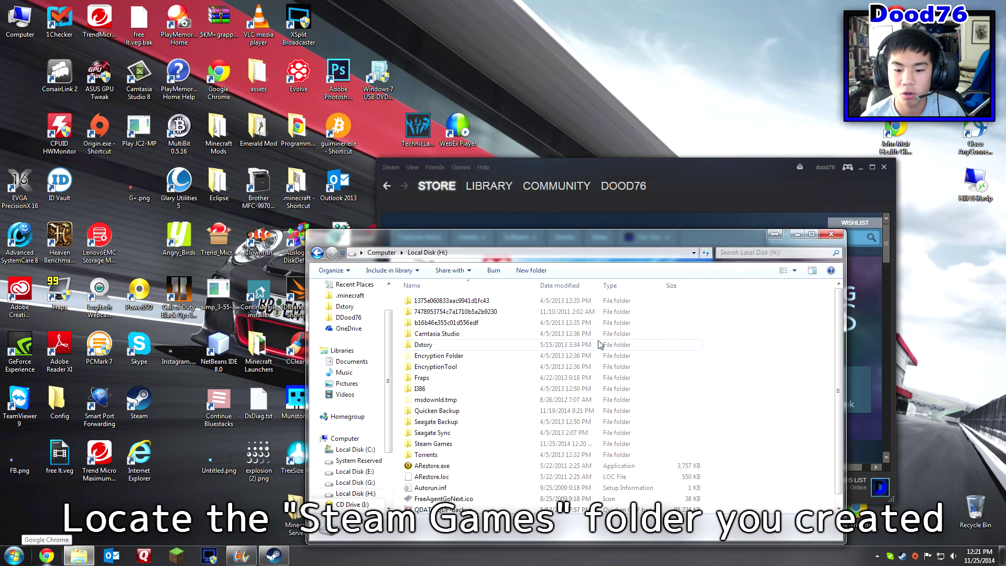
pyautogui.doubleClick(471, 444)
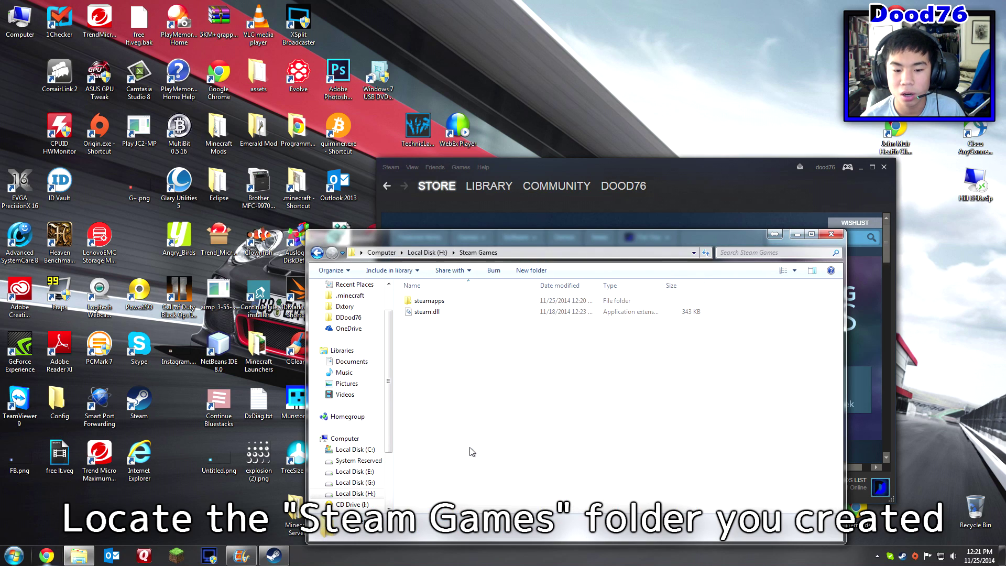
pyautogui.doubleClick(440, 302)
pyautogui.press('BackSpace')
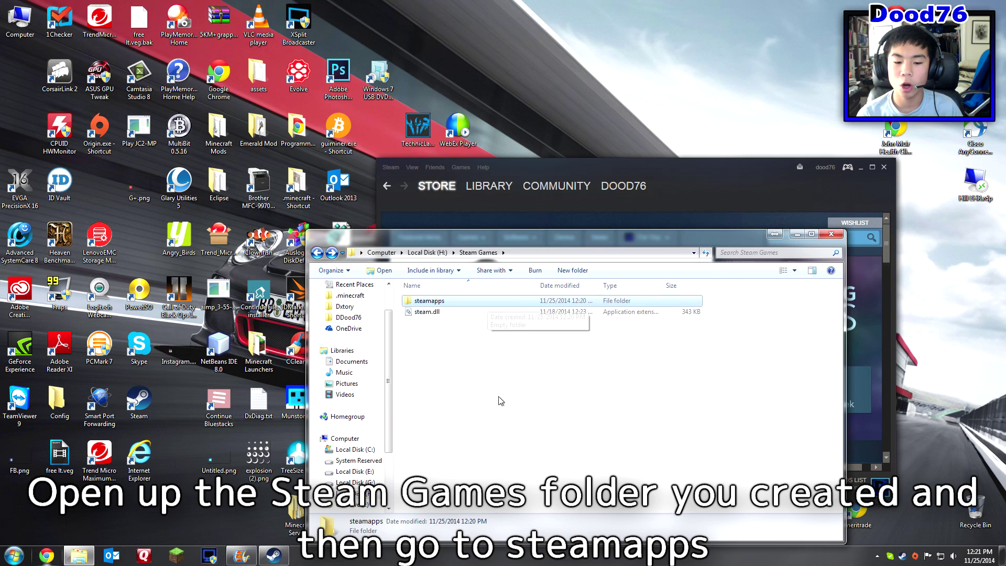
pyautogui.press('BackSpace')
pyautogui.doubleClick(432, 444)
pyautogui.doubleClick(440, 302)
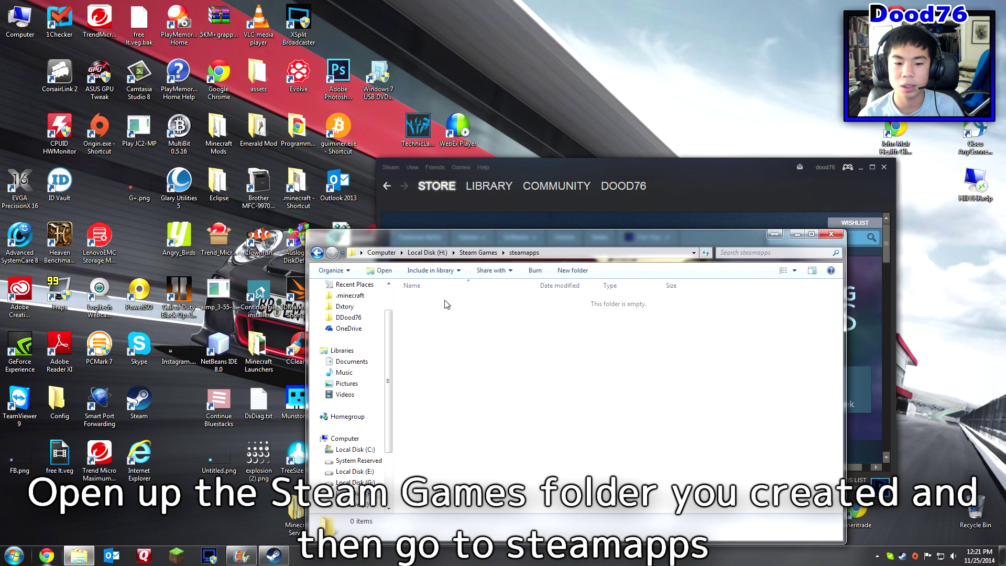
# Create a new folder named 'common' in steamapps, then go up to Local Disk (H:).
pyautogui.rightClick(443, 358)
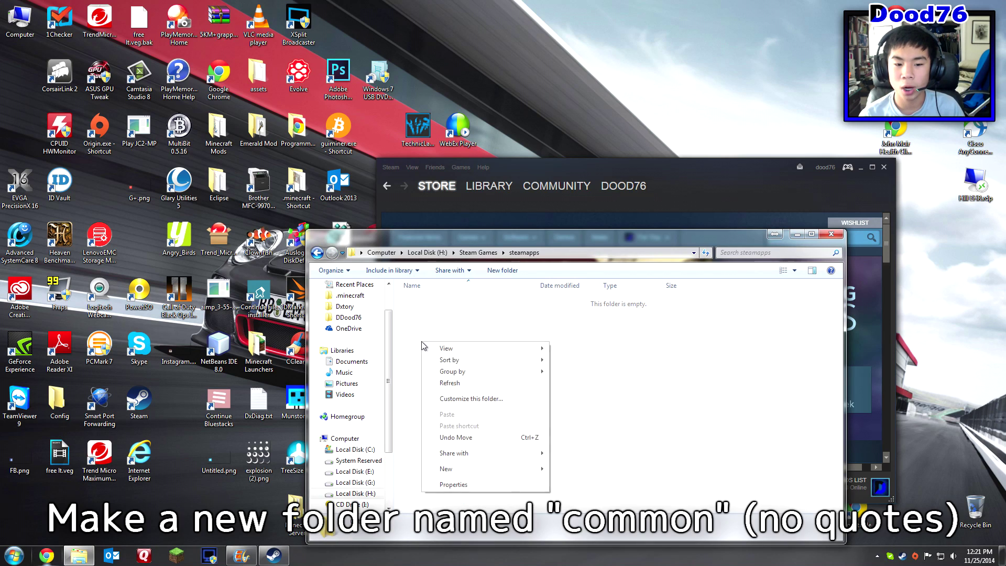
pyautogui.rightClick(422, 342)
pyautogui.moveTo(473, 475)
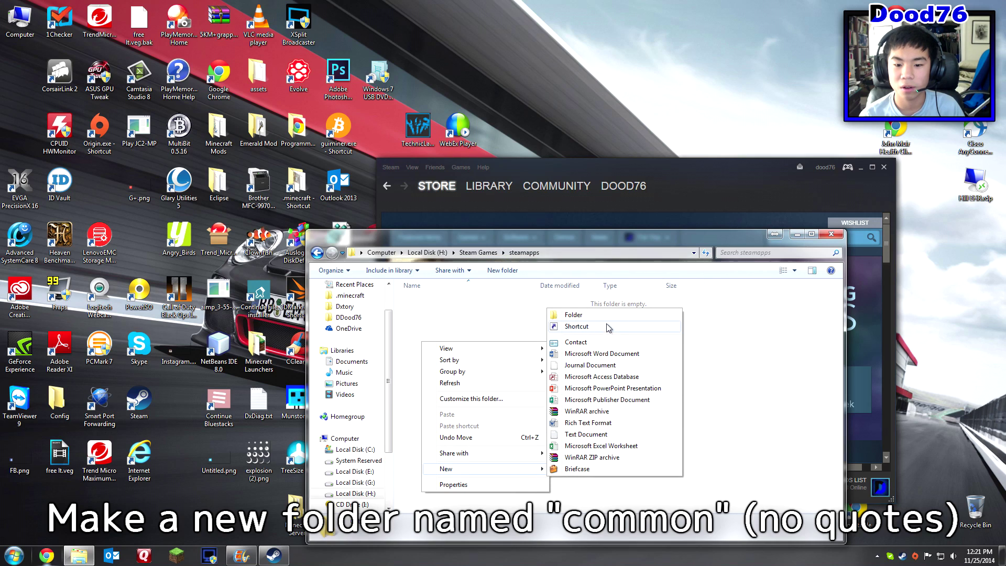
pyautogui.click(573, 315)
pyautogui.write('c')
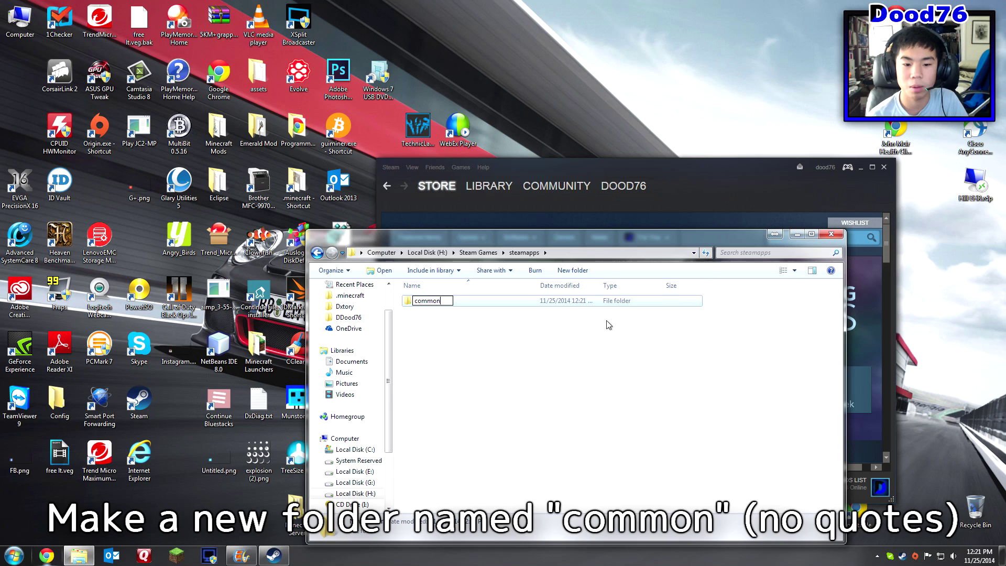
pyautogui.write('ommon')
pyautogui.press('Return')
pyautogui.click(608, 322)
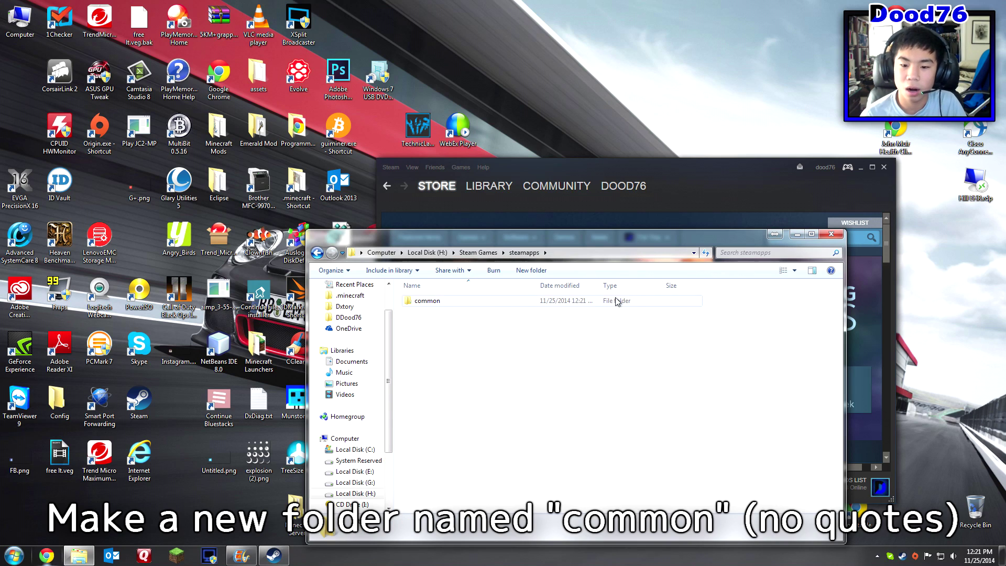
pyautogui.press('BackSpace')
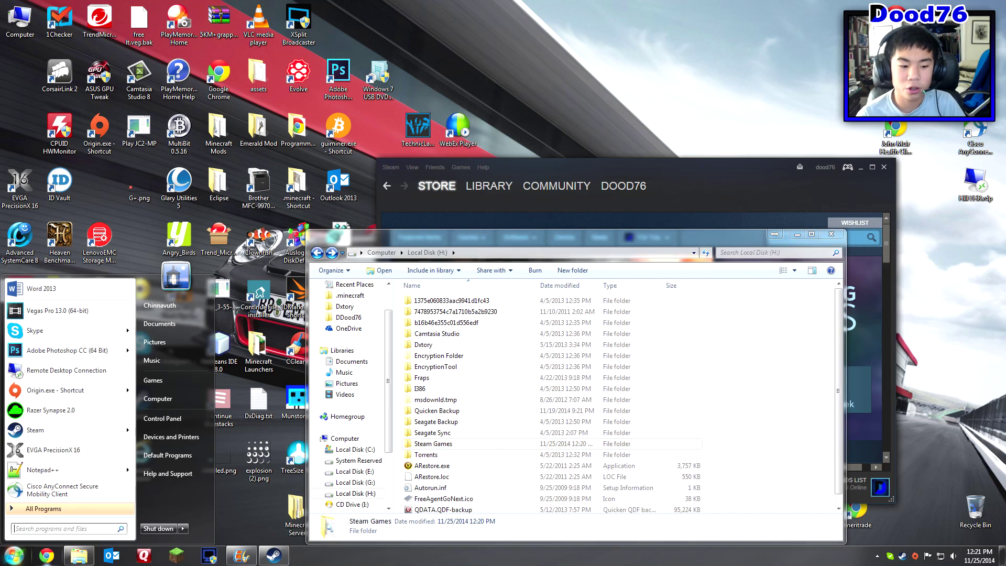
# Browse to C:\Program Files (x86)\Steam\SteamApps\common and select the Ghost Recon Phantoms NA folder.
pyautogui.click(171, 396)
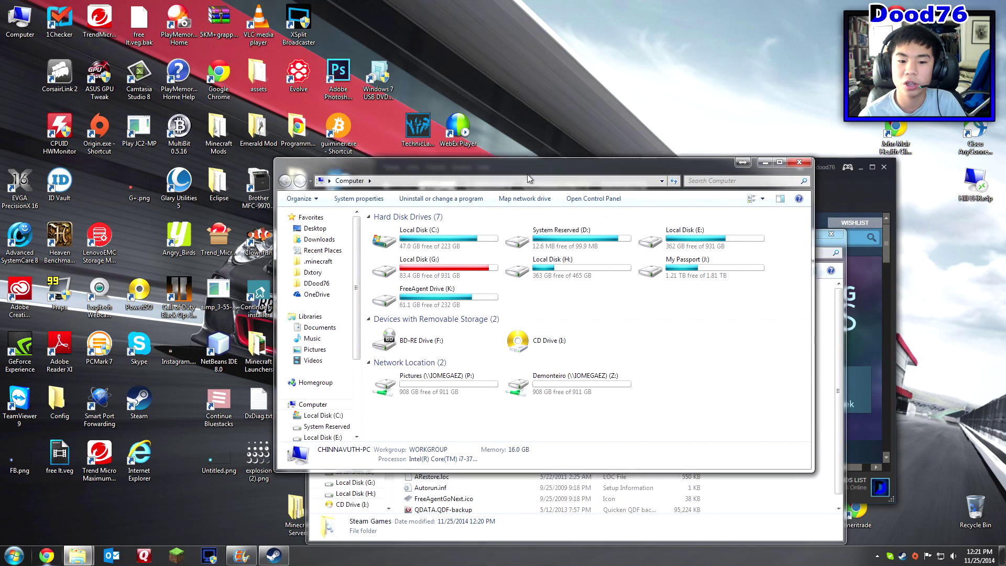
pyautogui.doubleClick(432, 241)
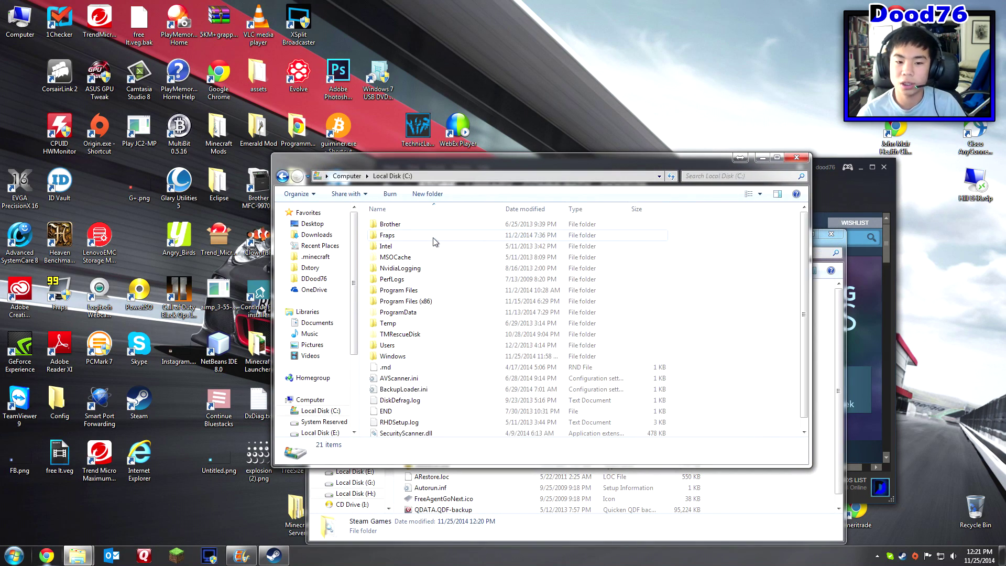
pyautogui.doubleClick(442, 302)
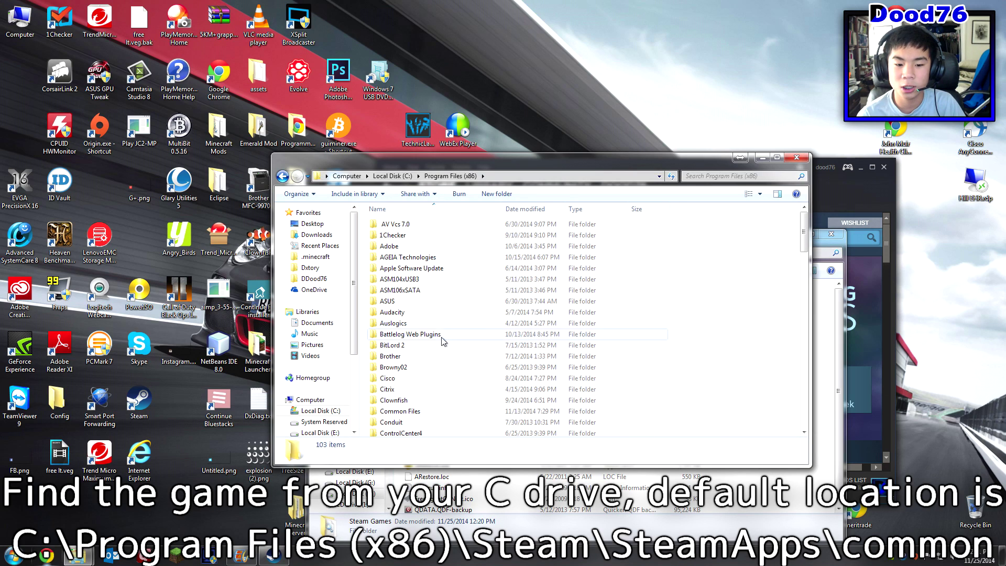
pyautogui.scroll(-20, 442, 341)
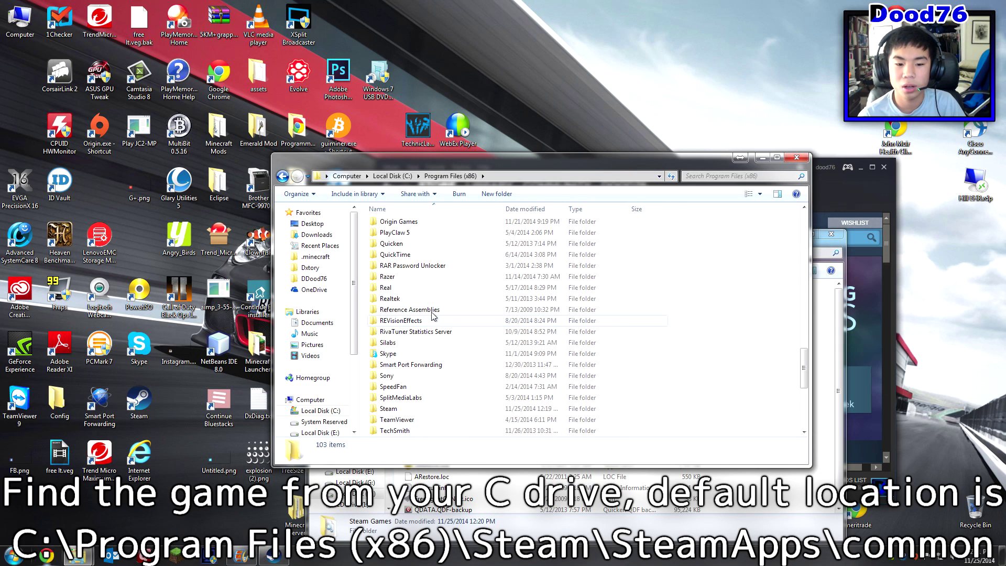
pyautogui.doubleClick(416, 408)
pyautogui.scroll(-4, 427, 364)
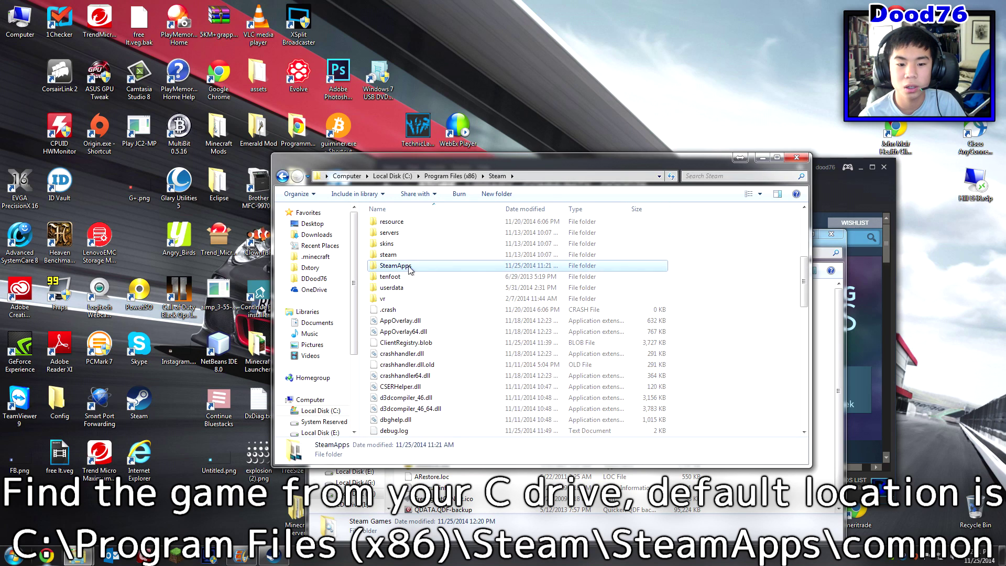
pyautogui.doubleClick(412, 267)
pyautogui.doubleClick(412, 225)
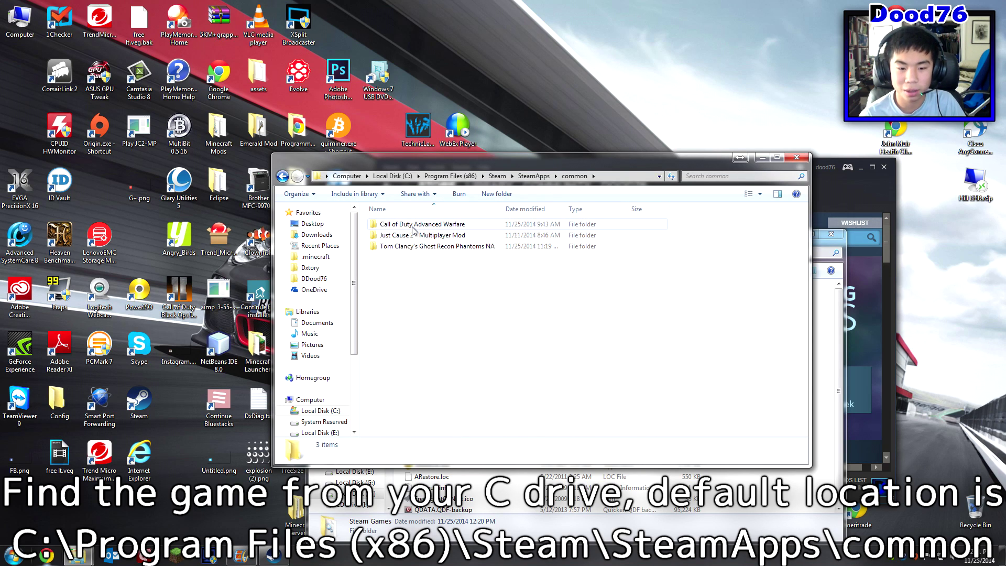
pyautogui.click(445, 252)
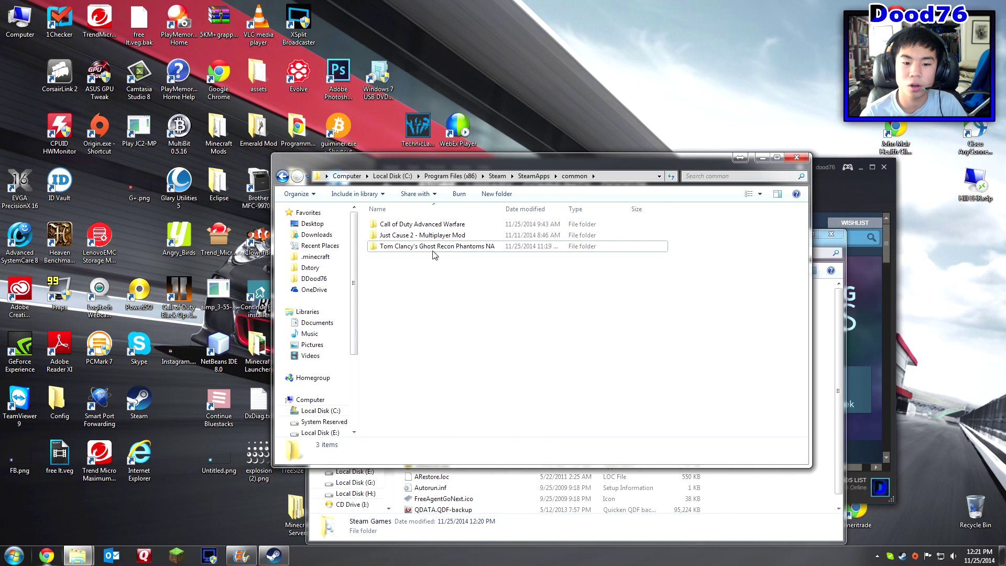
# Cut the Ghost Recon folder and paste it into H:\Steam Games\steamapps\common.
pyautogui.rightClick(433, 249)
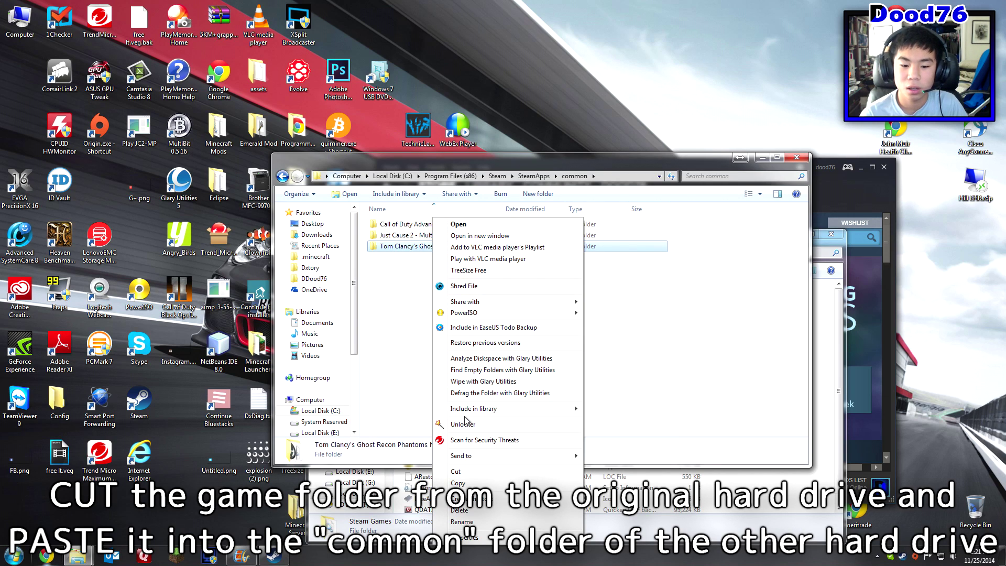
pyautogui.click(507, 471)
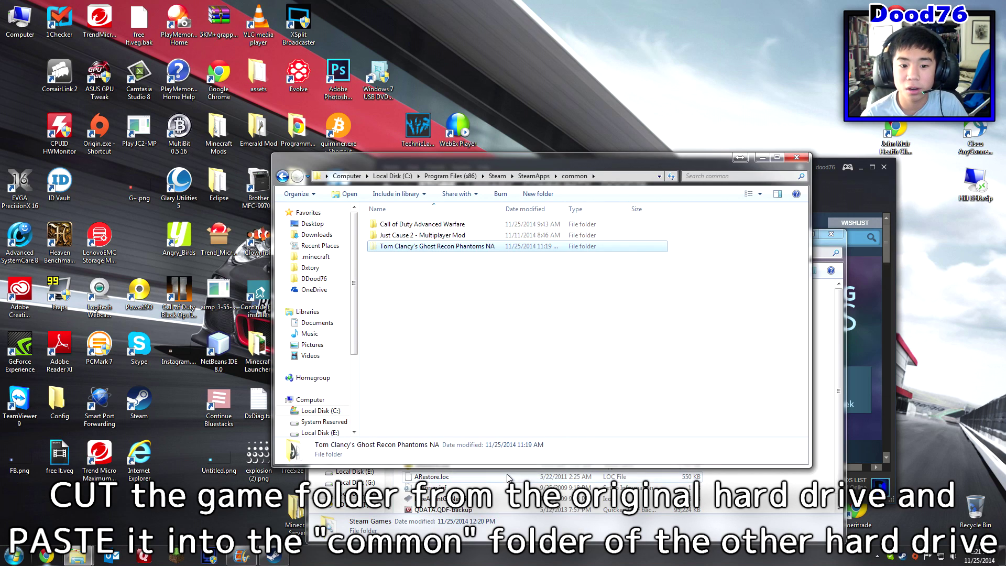
pyautogui.click(826, 424)
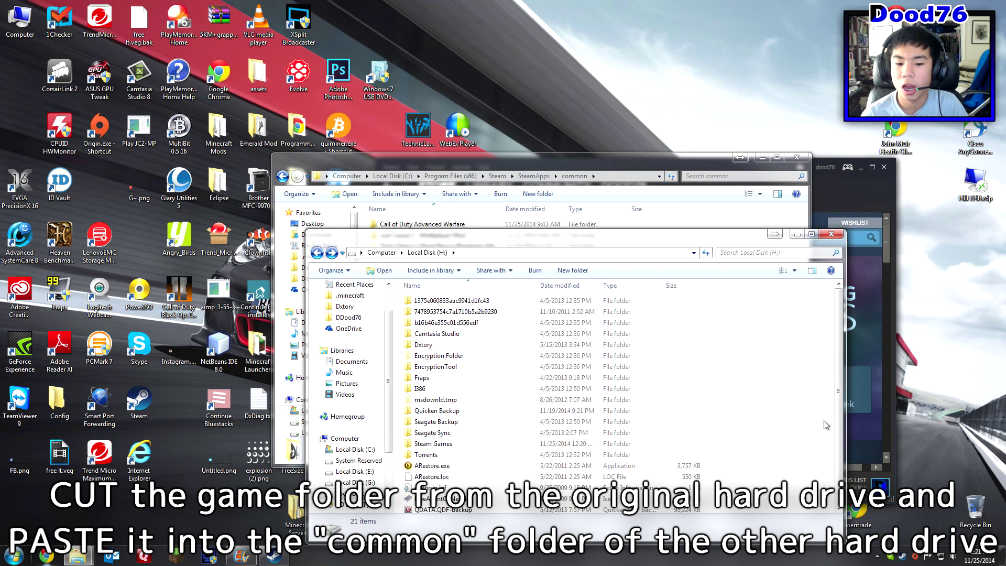
pyautogui.doubleClick(472, 444)
pyautogui.doubleClick(460, 302)
pyautogui.doubleClick(459, 305)
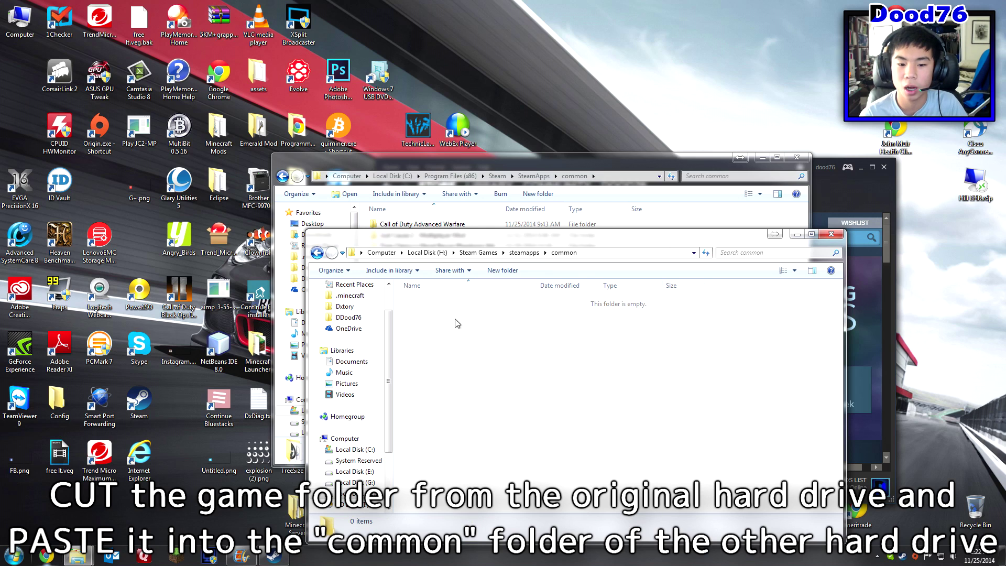
pyautogui.rightClick(439, 367)
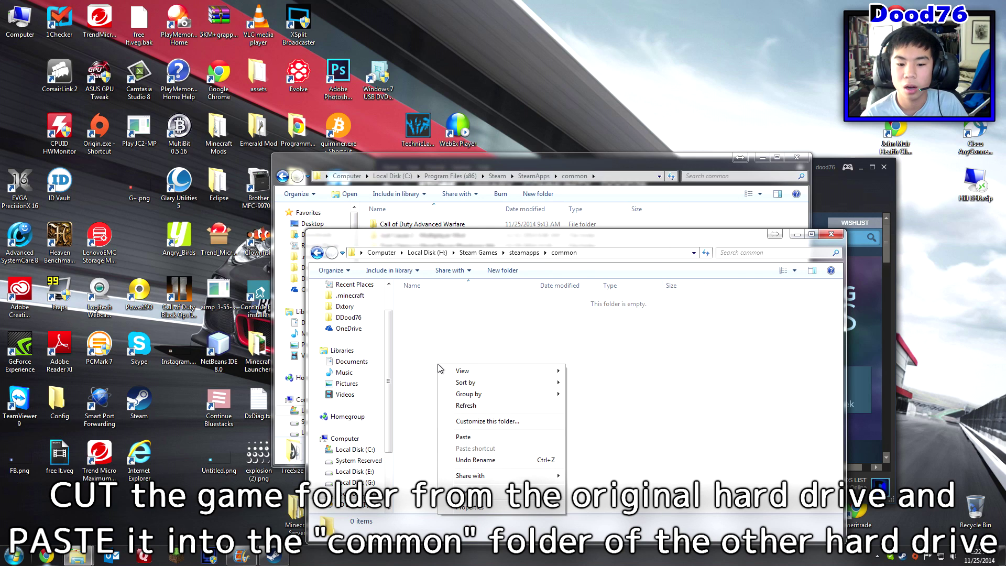
pyautogui.click(518, 437)
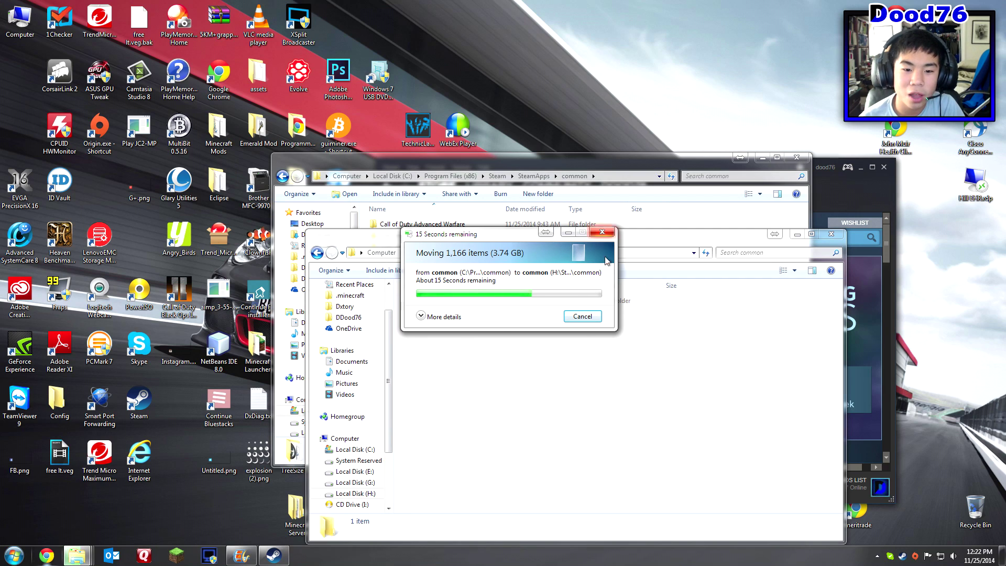
# Watch the move finish across the C: and H: windows, then return to Steam.
pyautogui.click(495, 167)
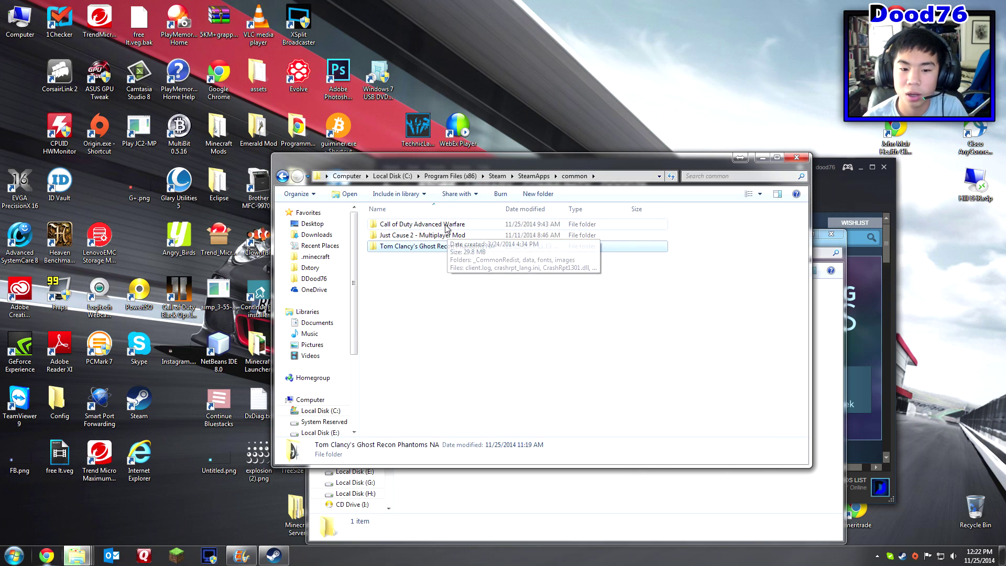
pyautogui.click(606, 502)
pyautogui.click(445, 158)
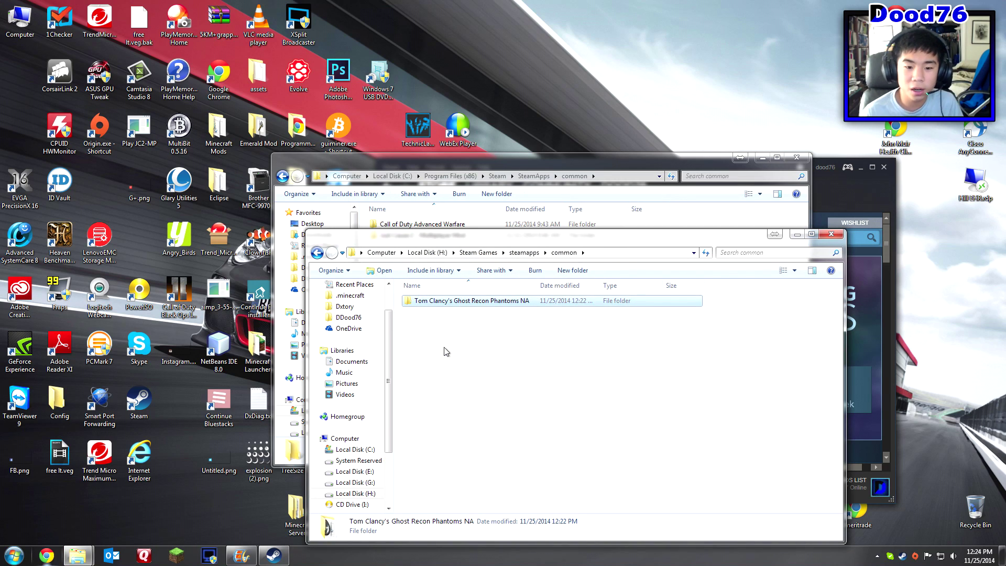
pyautogui.click(470, 348)
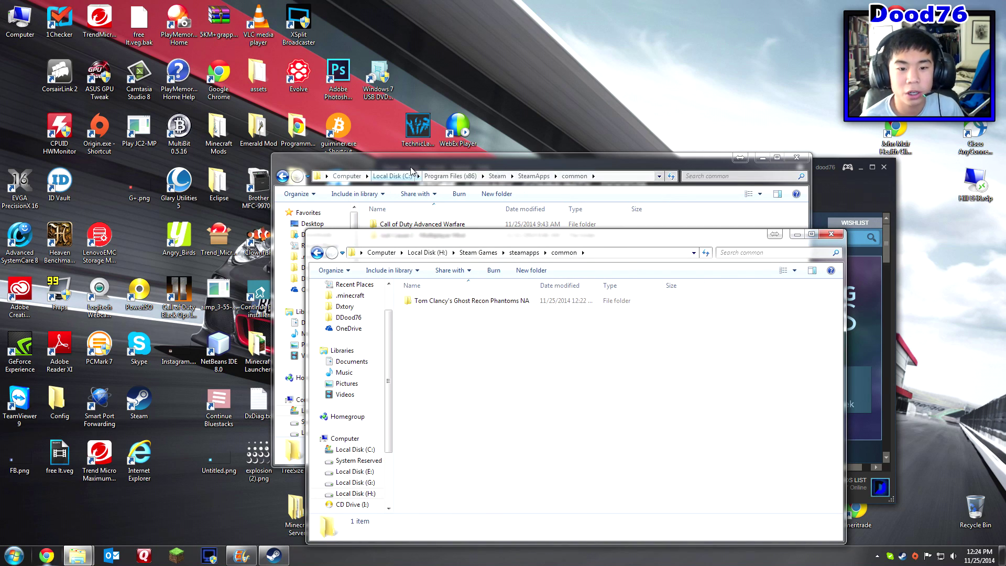
pyautogui.hotkey('alt', 'Tab')
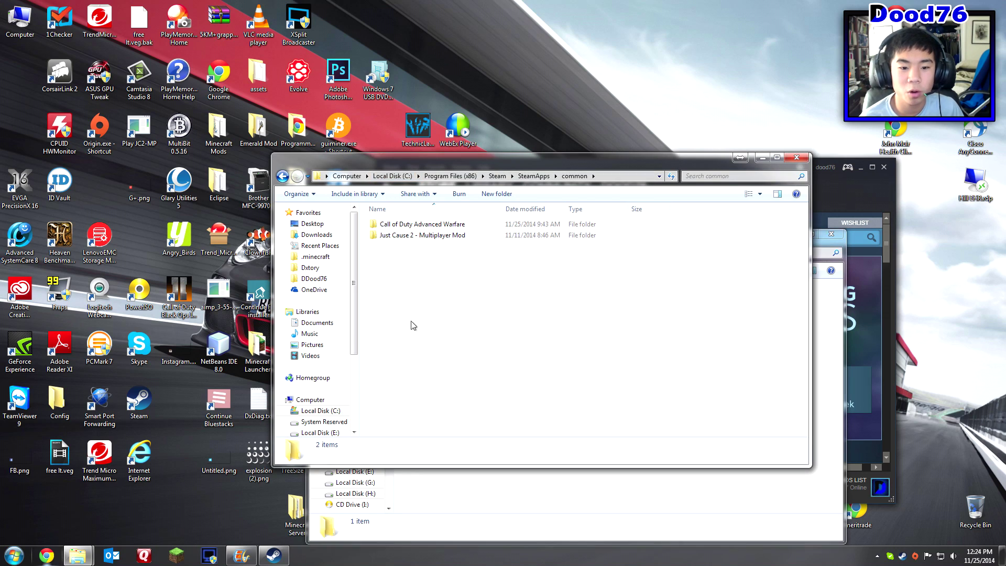
pyautogui.click(613, 495)
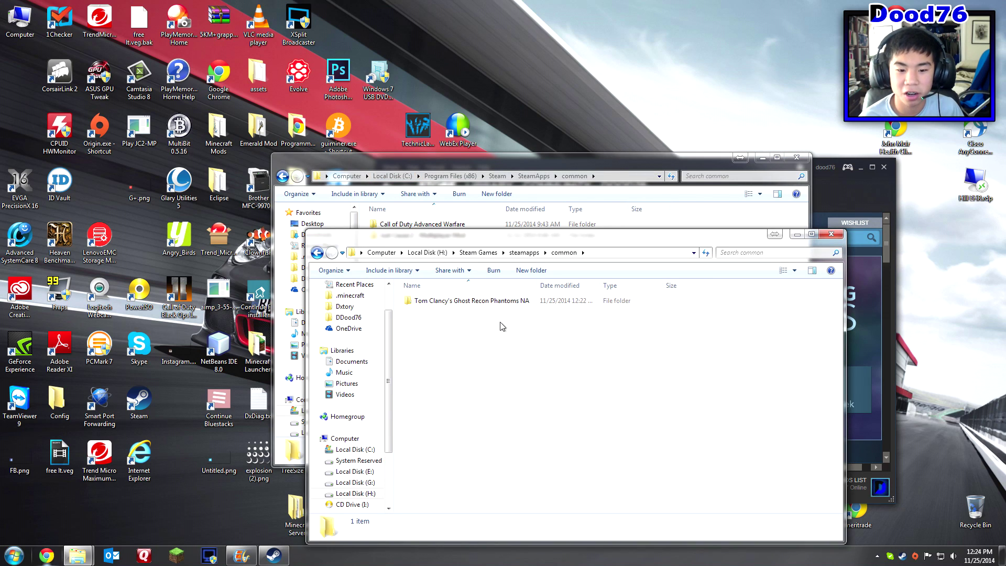
pyautogui.click(438, 165)
pyautogui.rightClick(404, 235)
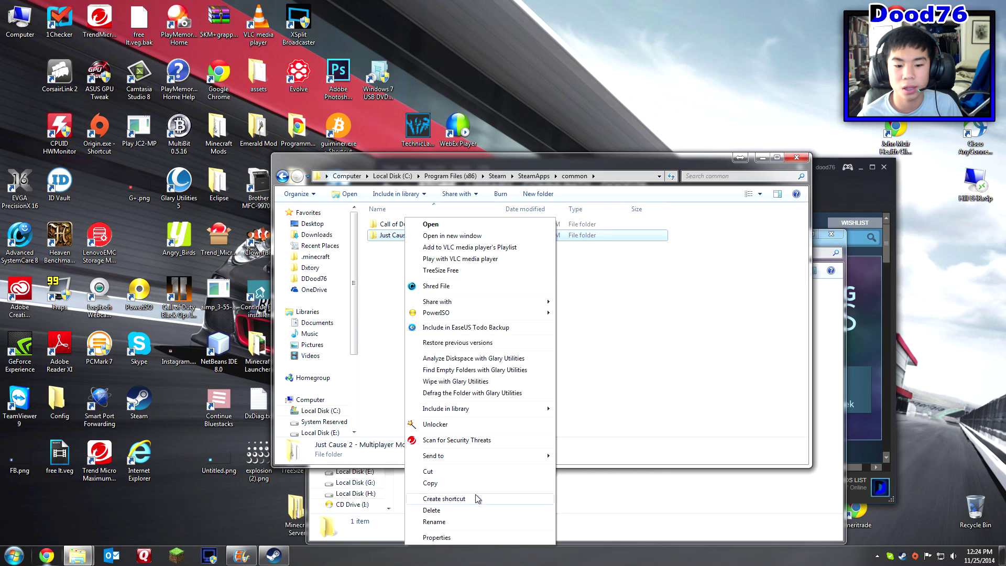
pyautogui.click(747, 397)
pyautogui.click(681, 502)
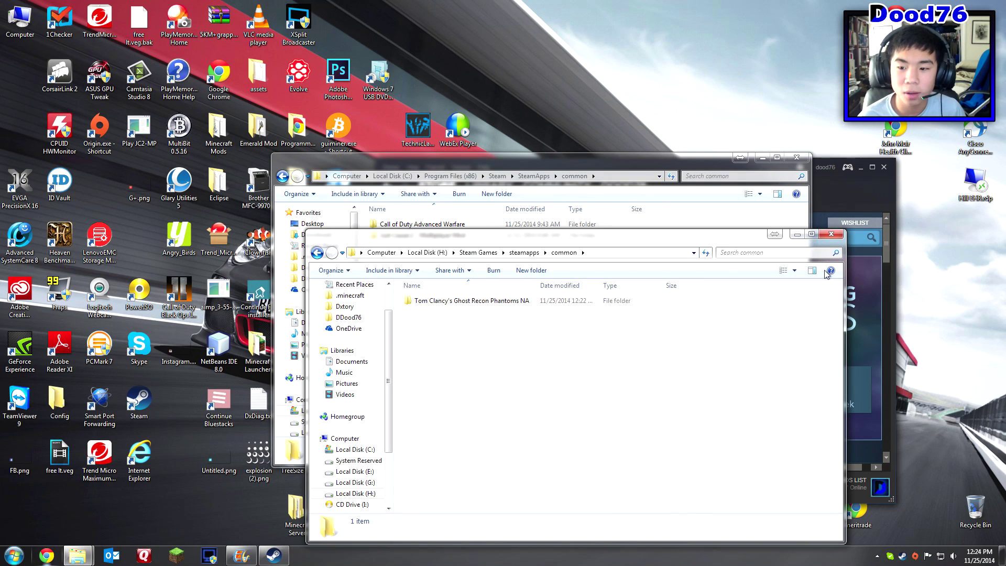
pyautogui.click(828, 184)
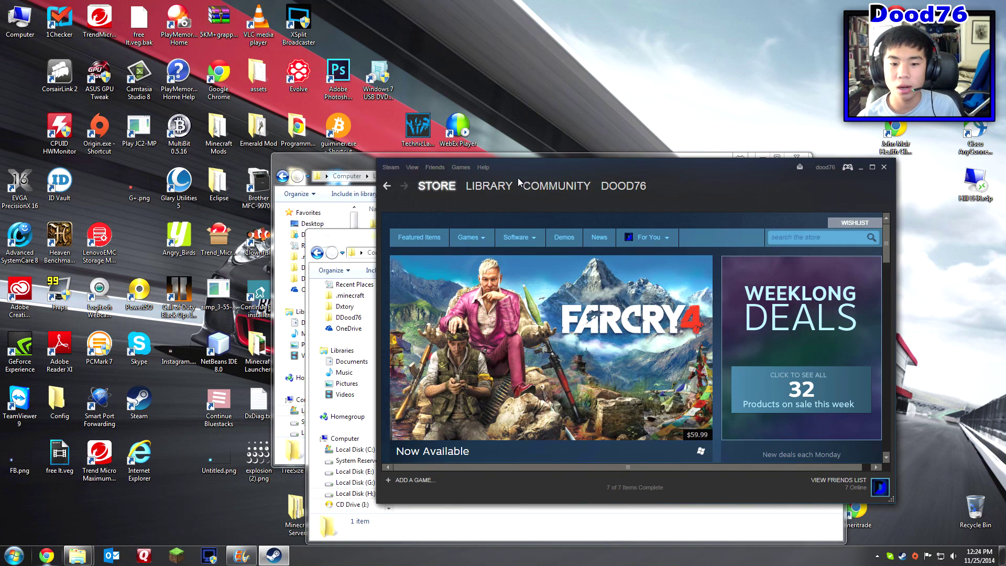
# Open the Steam library, switching between it and the Explorer windows.
pyautogui.click(497, 186)
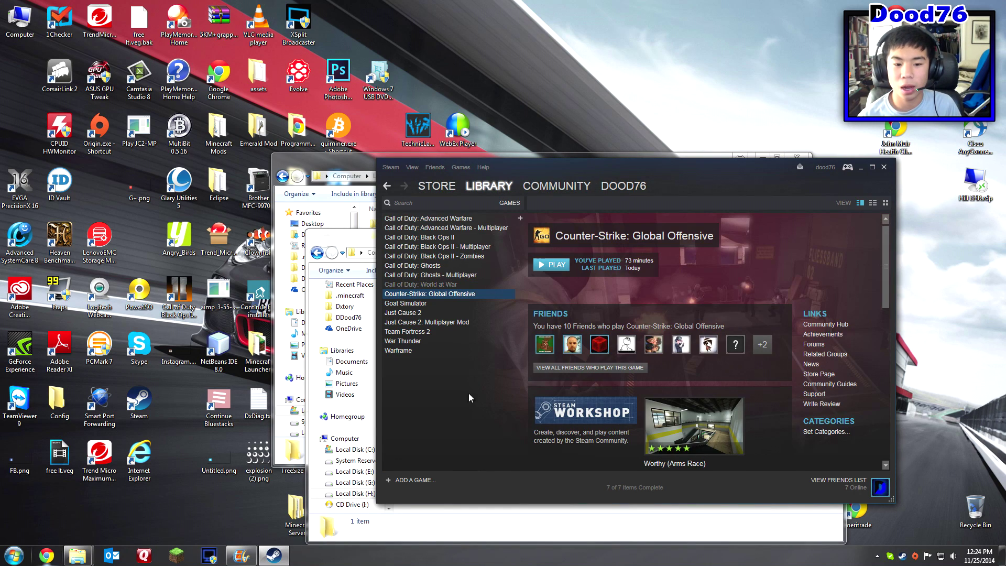
pyautogui.click(446, 513)
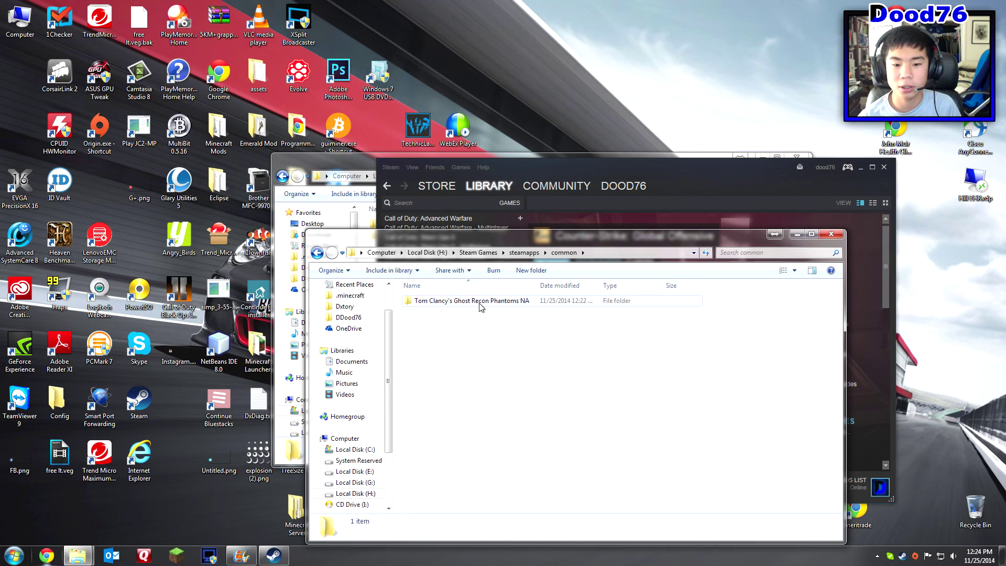
pyautogui.click(709, 179)
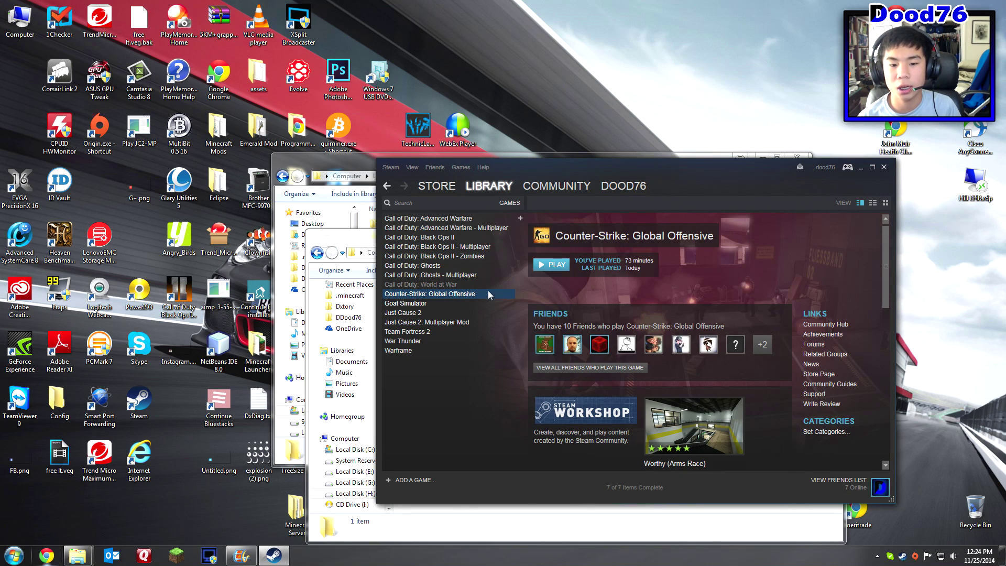
pyautogui.click(349, 159)
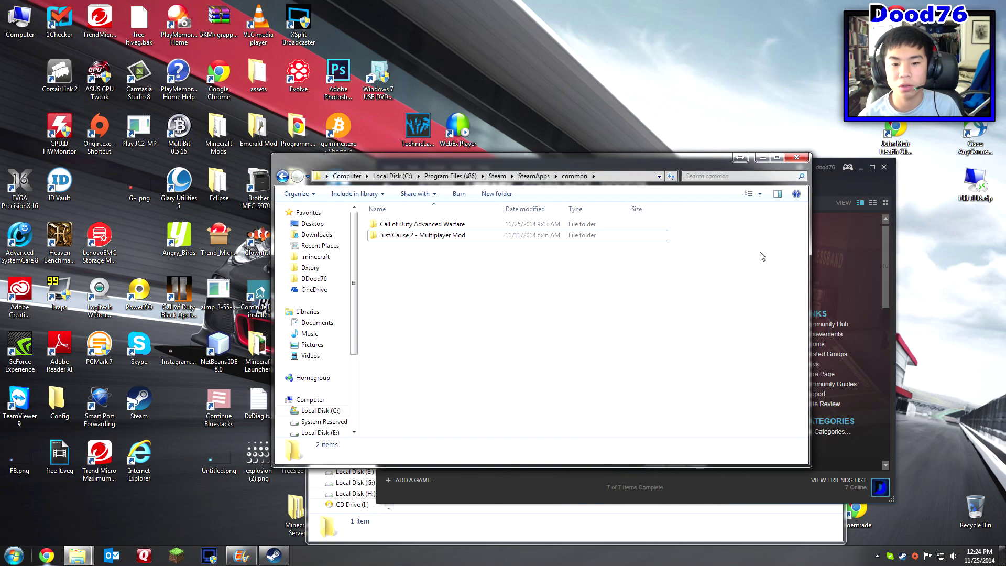
pyautogui.click(850, 180)
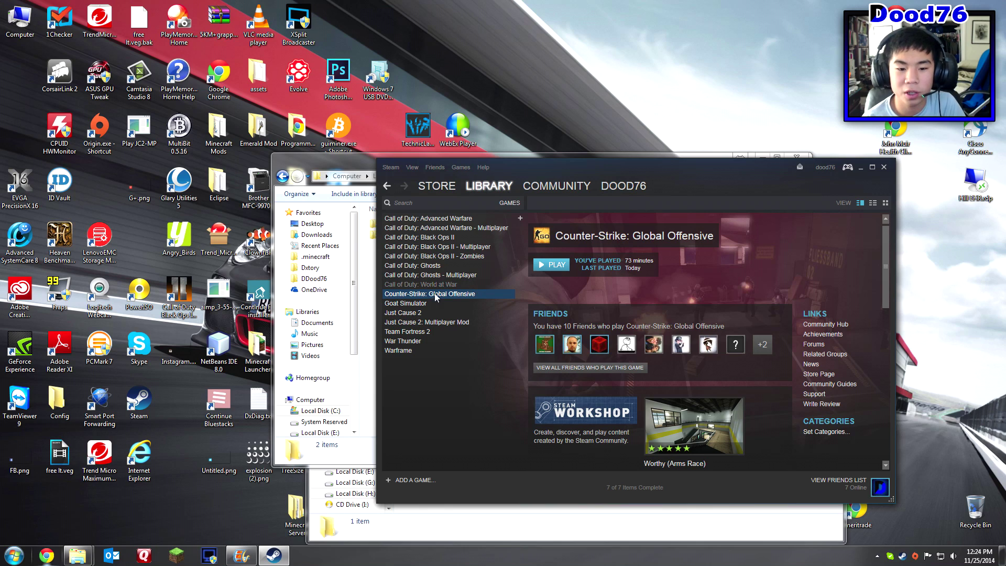
# Search the store for 'tom clan', see Ghost Recon Phantoms marked In Library, and return to Library.
pyautogui.click(433, 187)
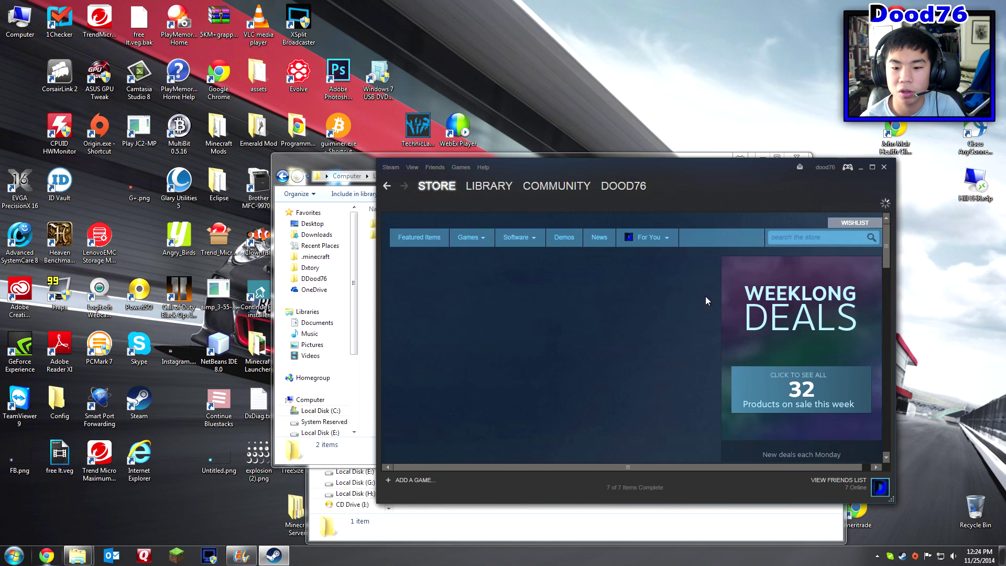
pyautogui.click(806, 233)
pyautogui.write('tom clan')
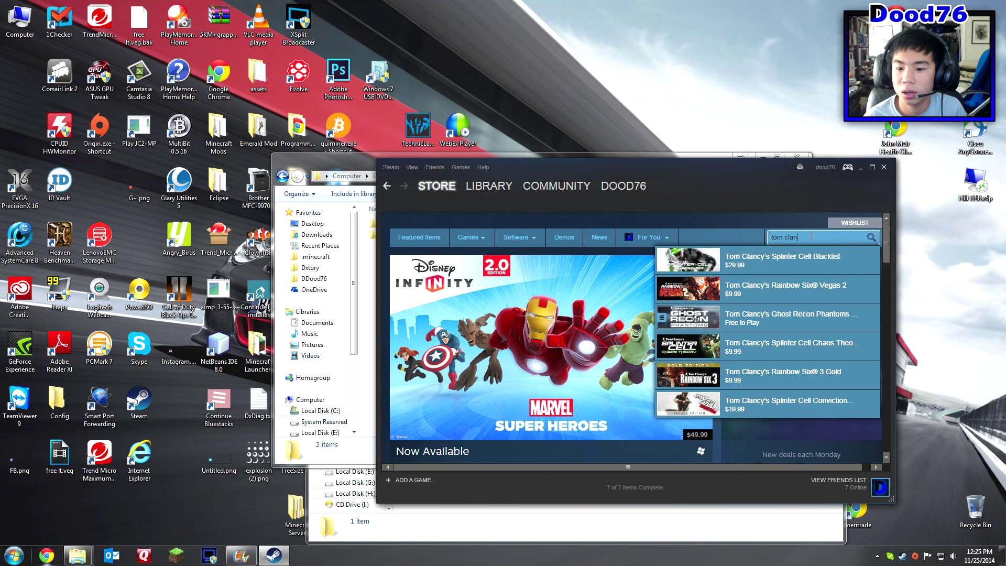
pyautogui.click(807, 315)
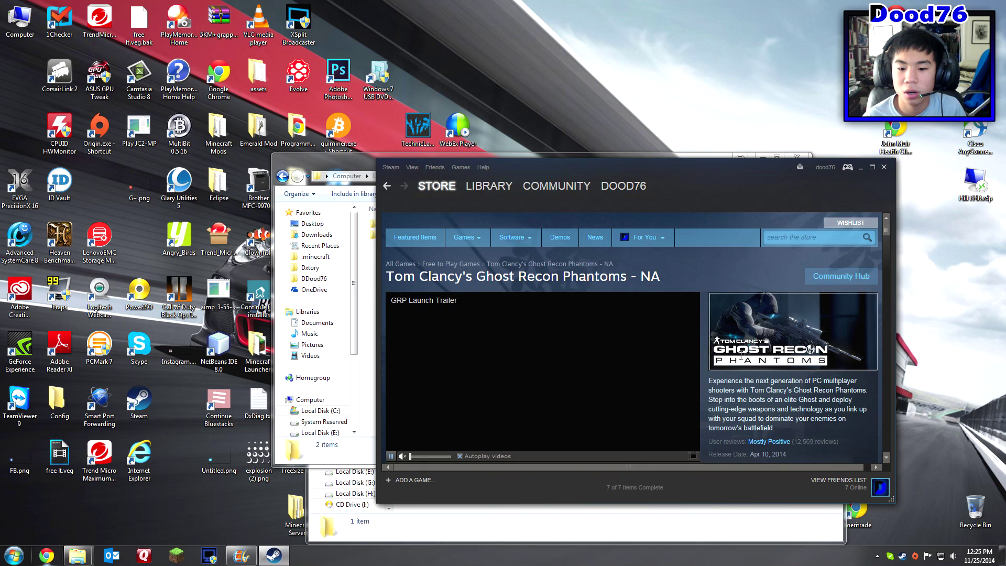
pyautogui.scroll(-4, 740, 356)
pyautogui.scroll(-3, 740, 356)
pyautogui.scroll(3, 734, 352)
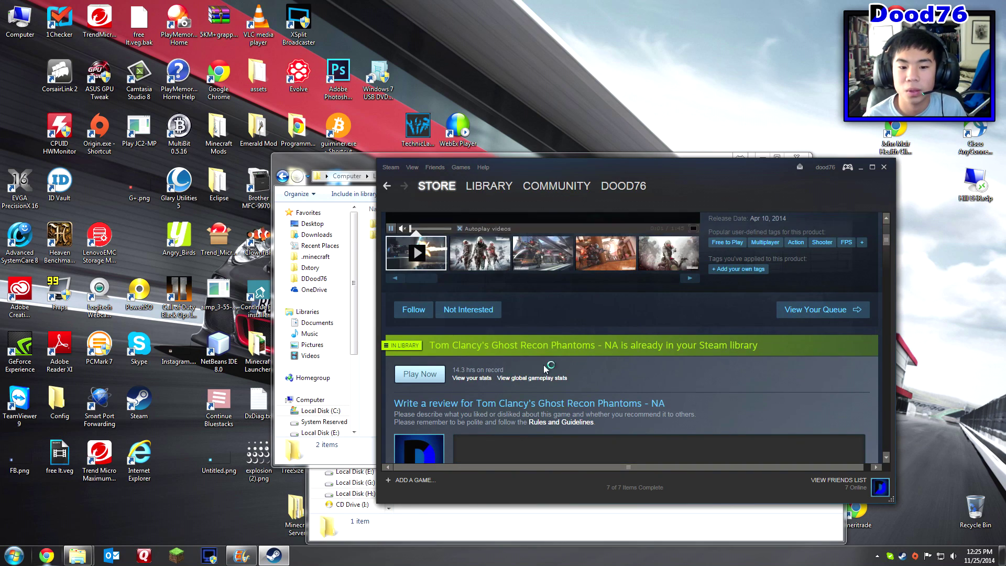
pyautogui.click(487, 186)
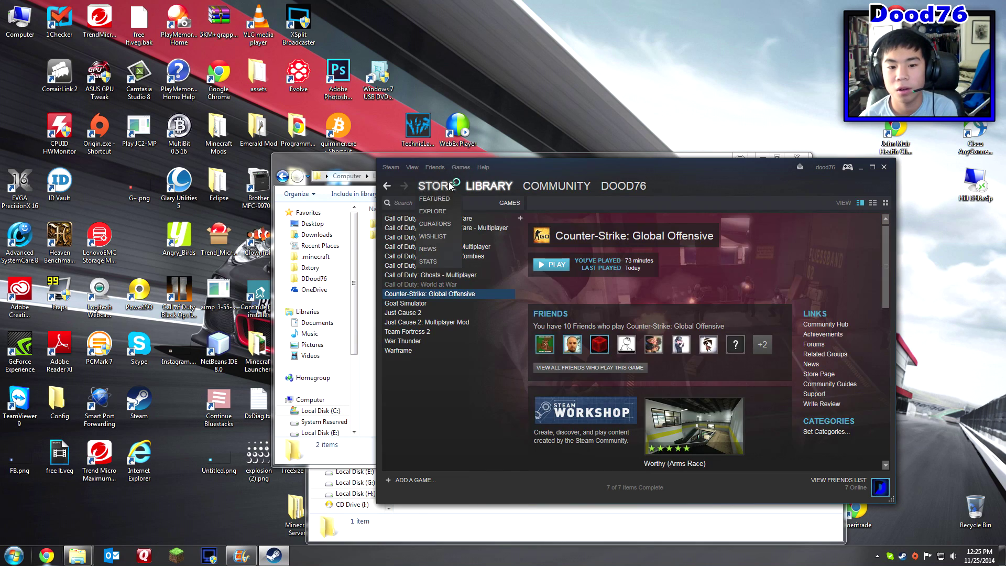
pyautogui.click(452, 186)
pyautogui.click(492, 183)
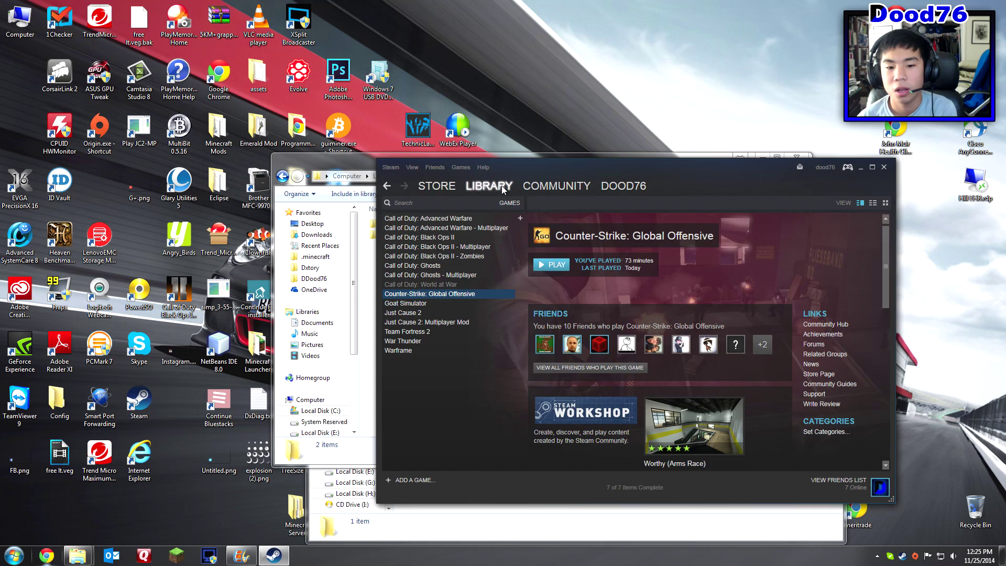
# View the options menus for CS:GO, Just Cause 2 Multiplayer and Advanced Warfare Multiplayer, then return to the store.
pyautogui.rightClick(457, 295)
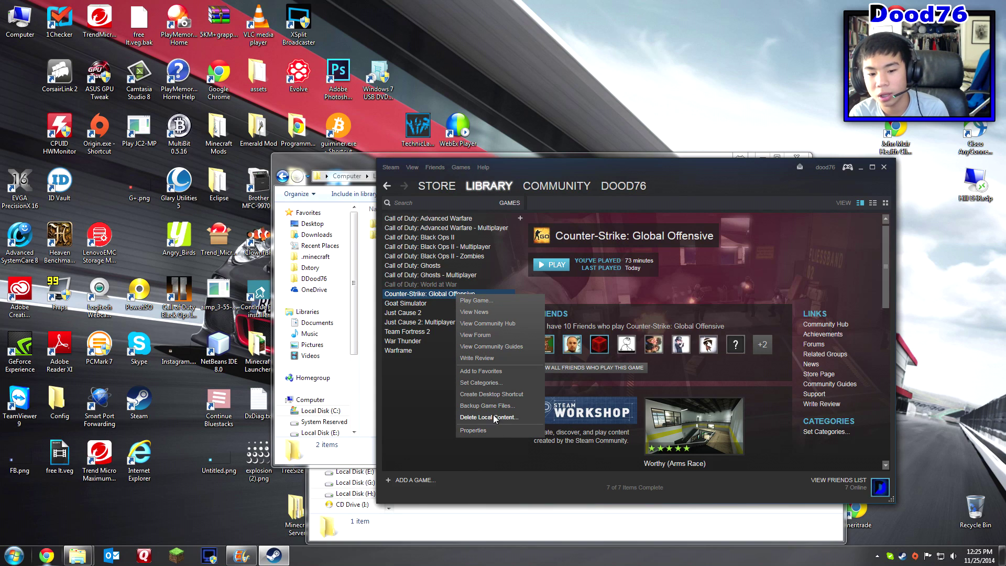
pyautogui.click(438, 400)
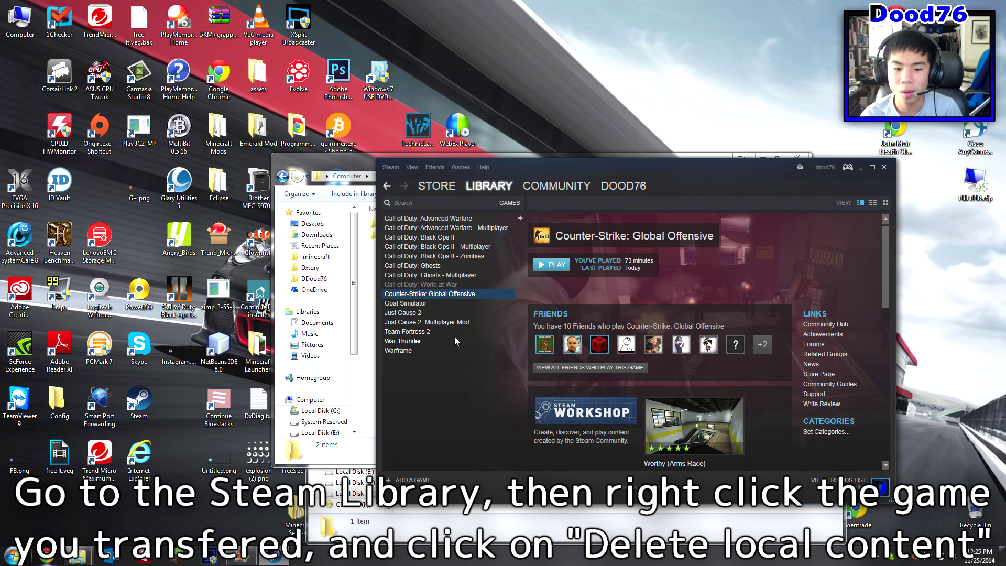
pyautogui.rightClick(449, 322)
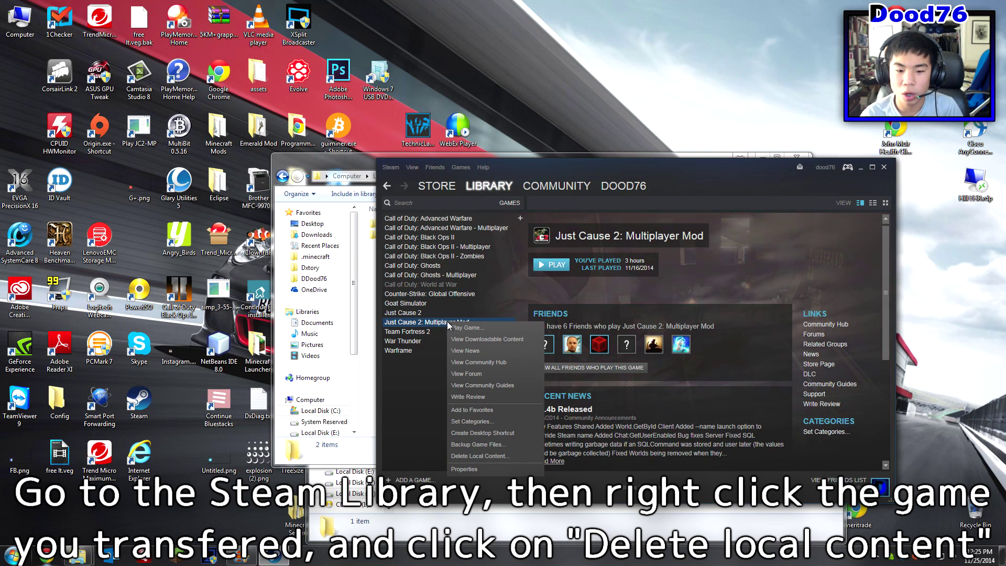
pyautogui.click(361, 300)
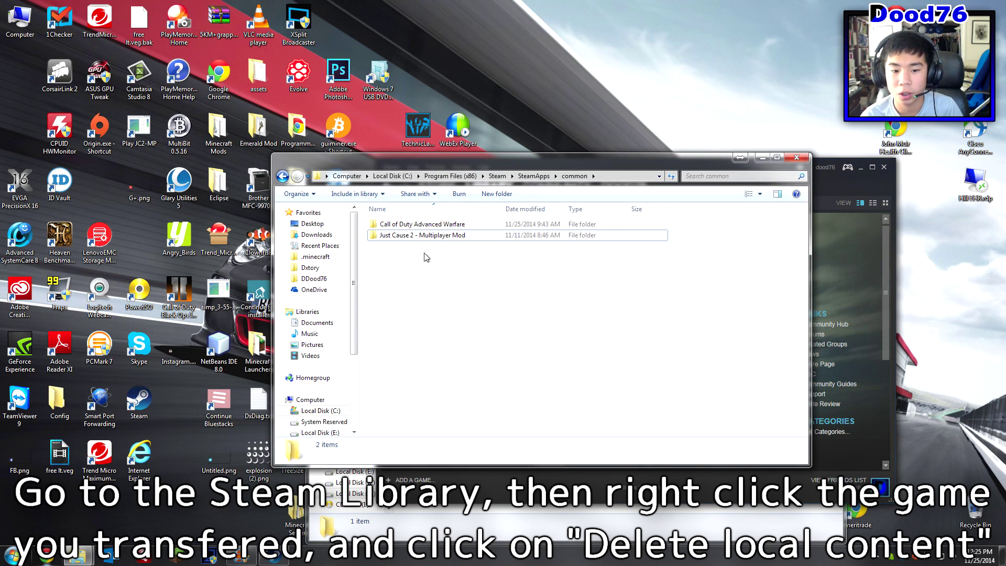
pyautogui.click(493, 483)
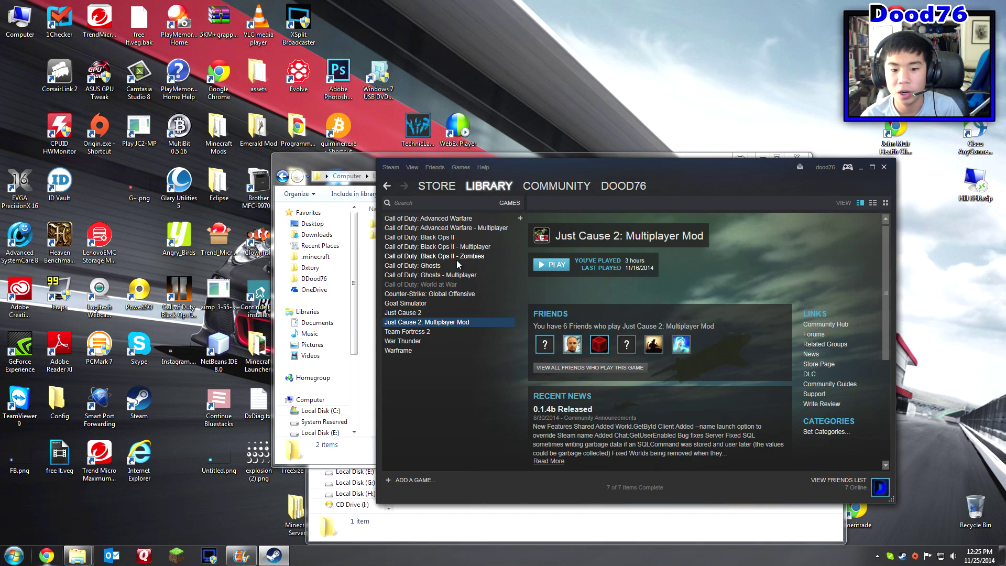
pyautogui.click(482, 227)
pyautogui.rightClick(482, 227)
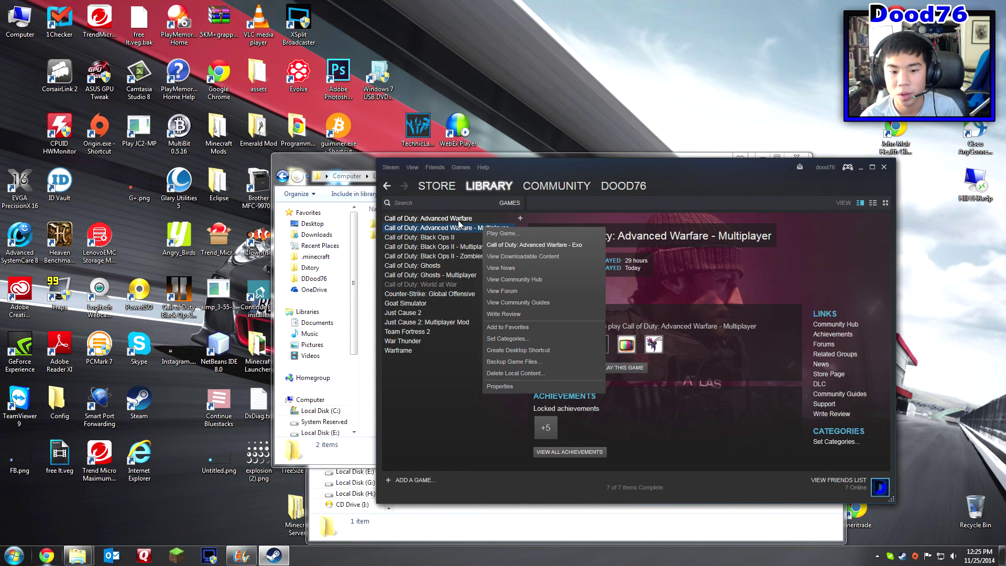
pyautogui.click(454, 417)
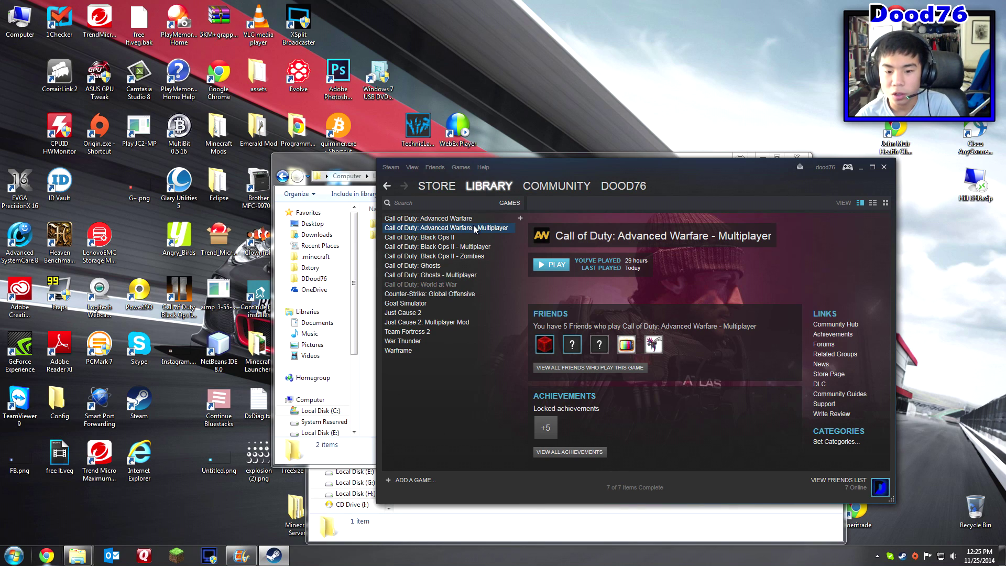
pyautogui.click(432, 187)
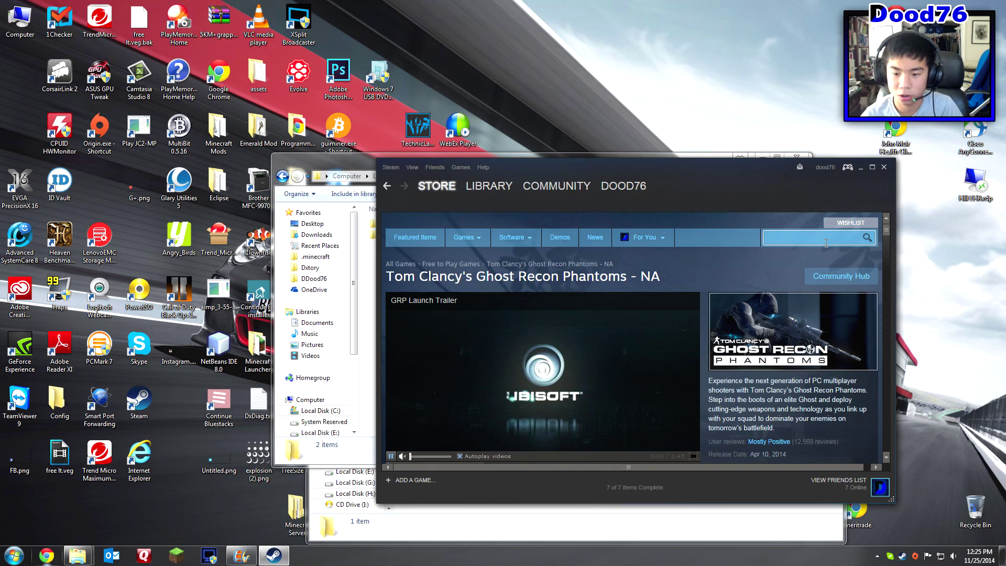
# Begin installing Ghost Recon Phantoms and choose H:\Steam Games as the install location.
pyautogui.scroll(-6, 635, 352)
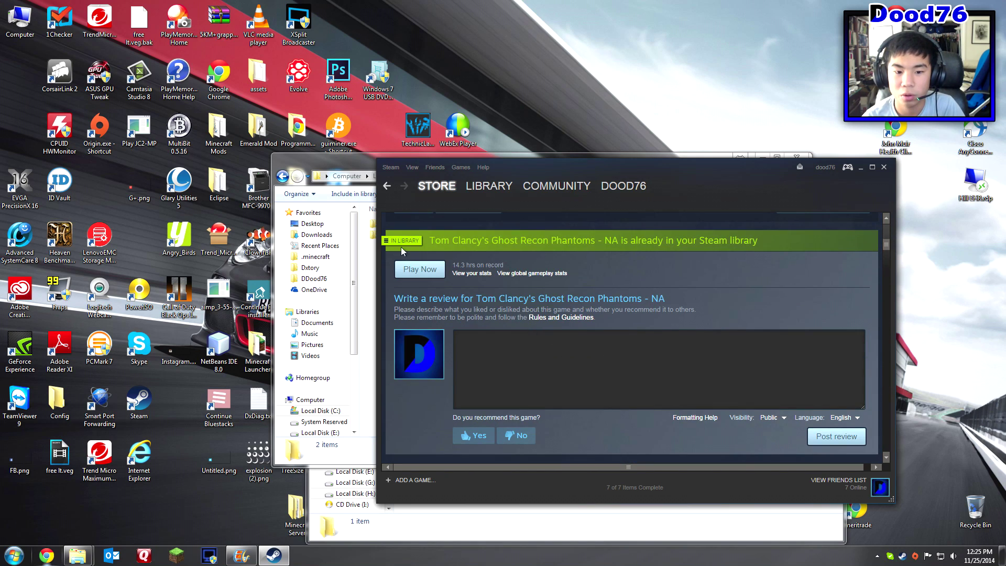
pyautogui.click(408, 267)
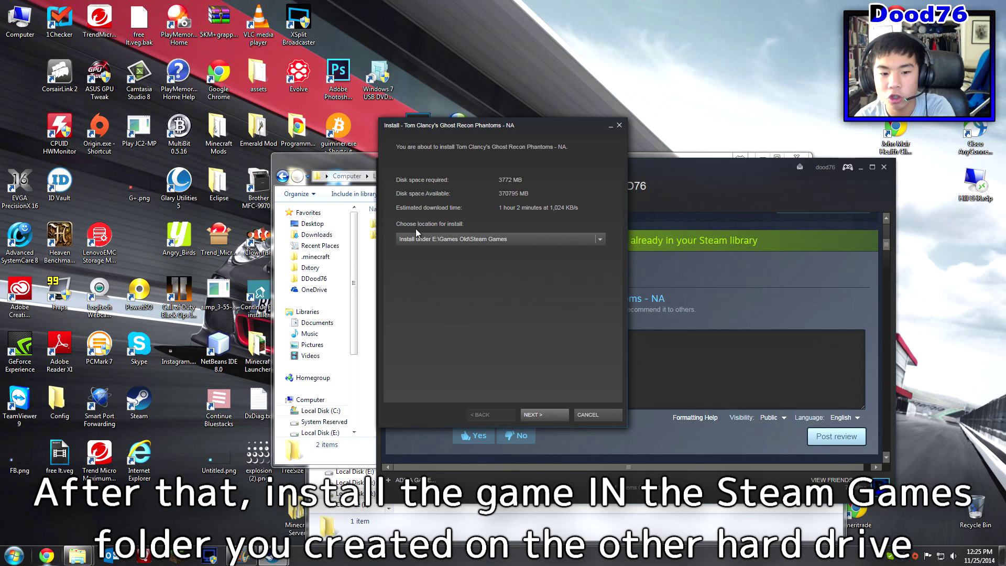
pyautogui.click(602, 240)
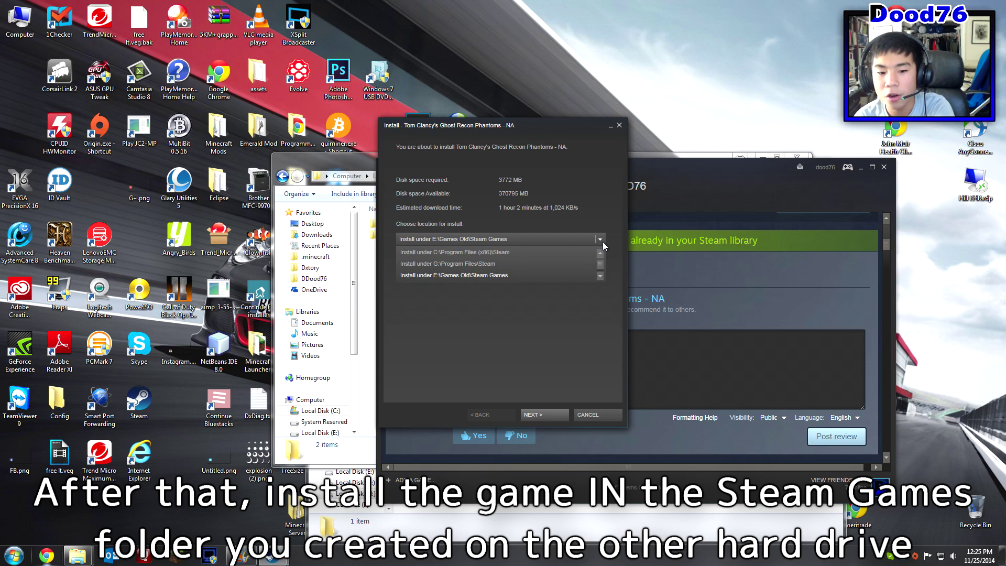
pyautogui.click(600, 276)
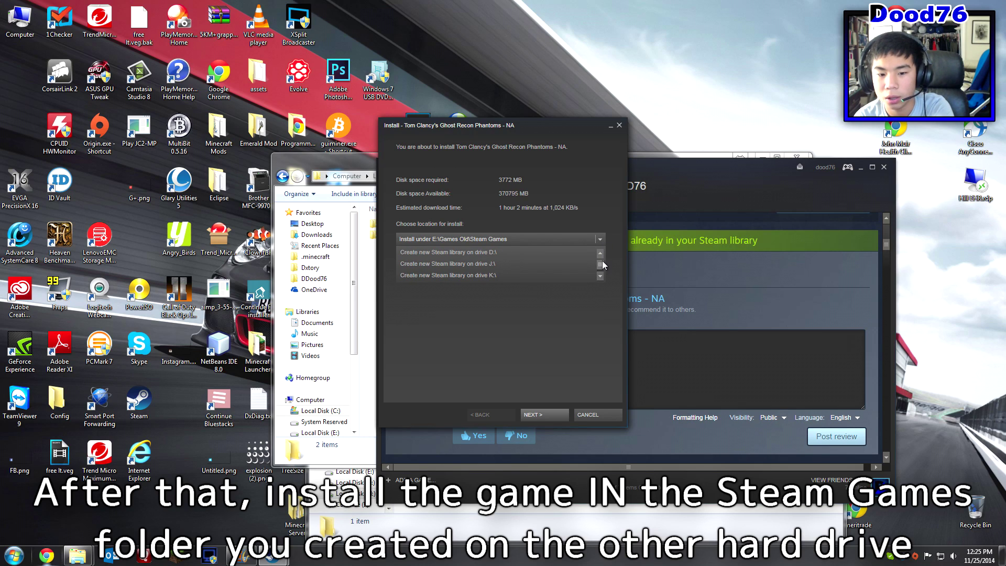
pyautogui.click(599, 253)
pyautogui.click(599, 253)
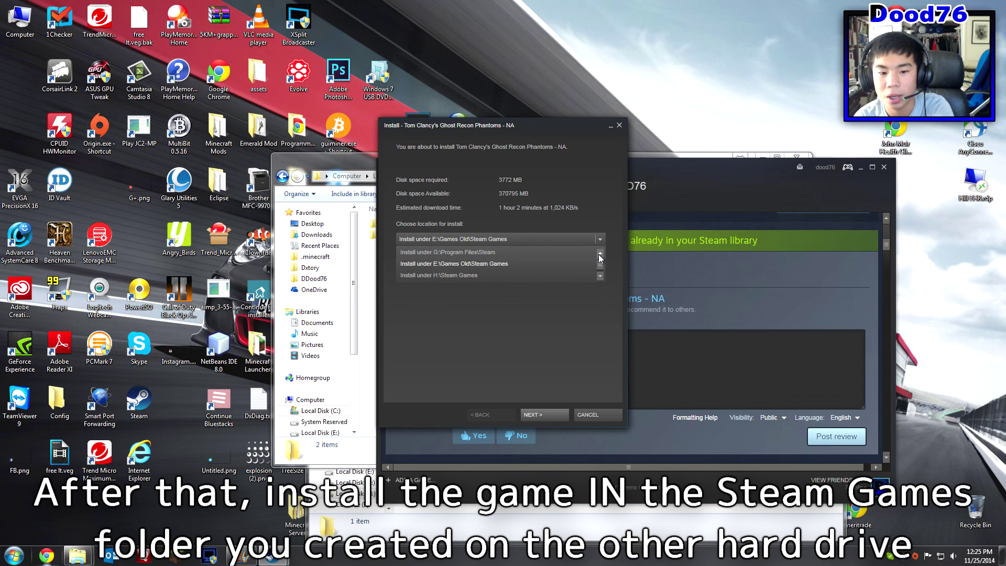
pyautogui.click(460, 275)
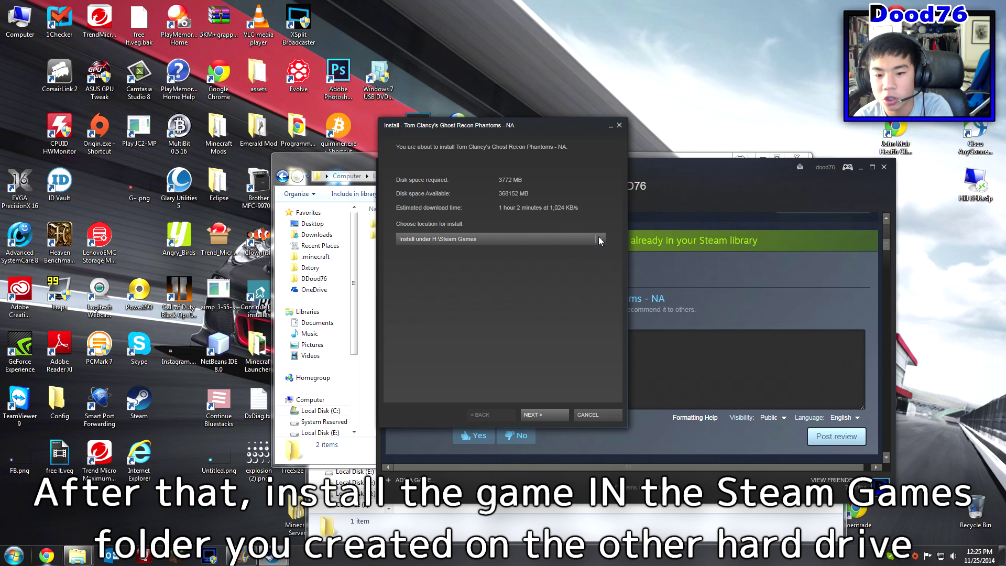
# Check the Steam Games folder in its window, then return to the install dialog.
pyautogui.click(620, 517)
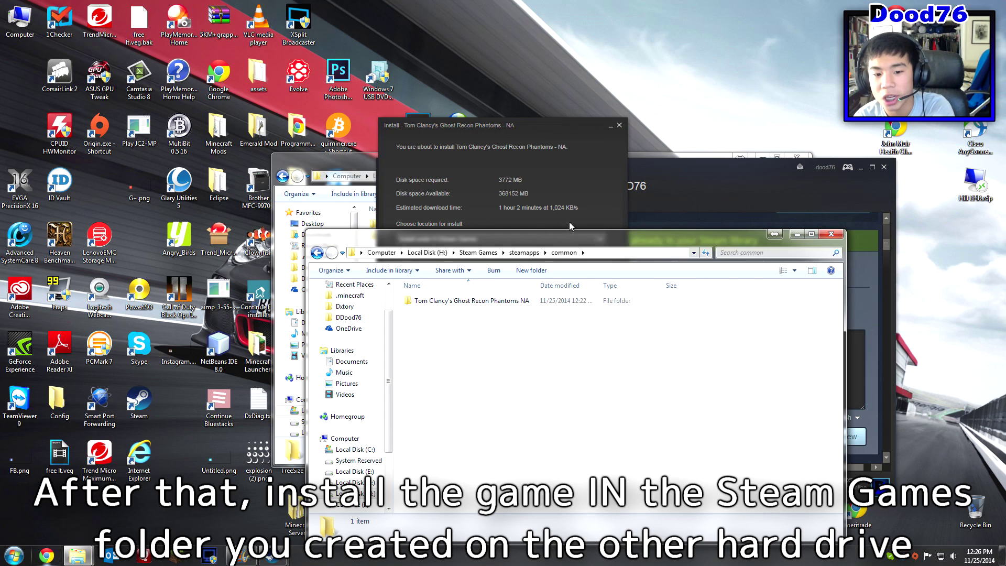
pyautogui.press('BackSpace')
pyautogui.press('BackSpace')
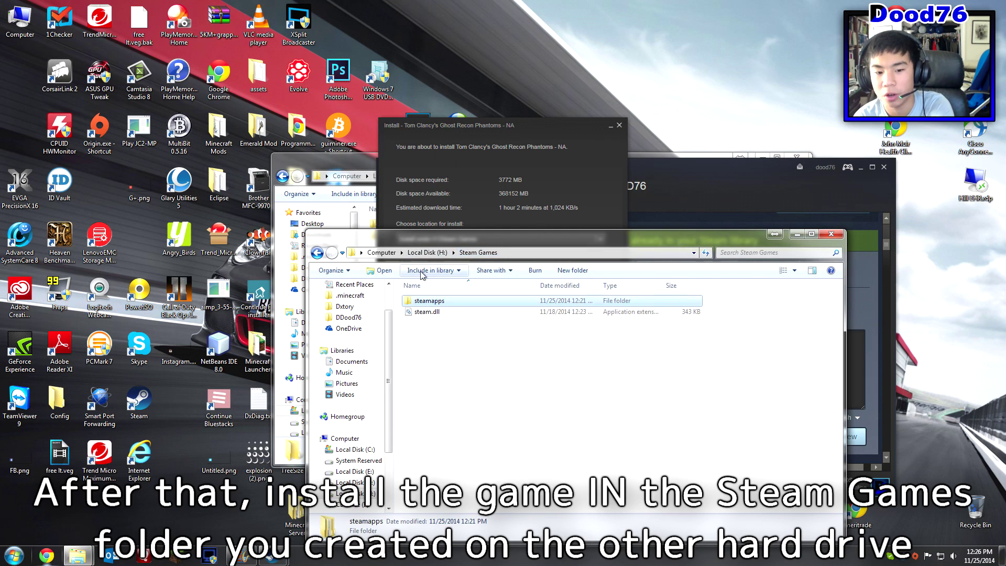
pyautogui.click(476, 226)
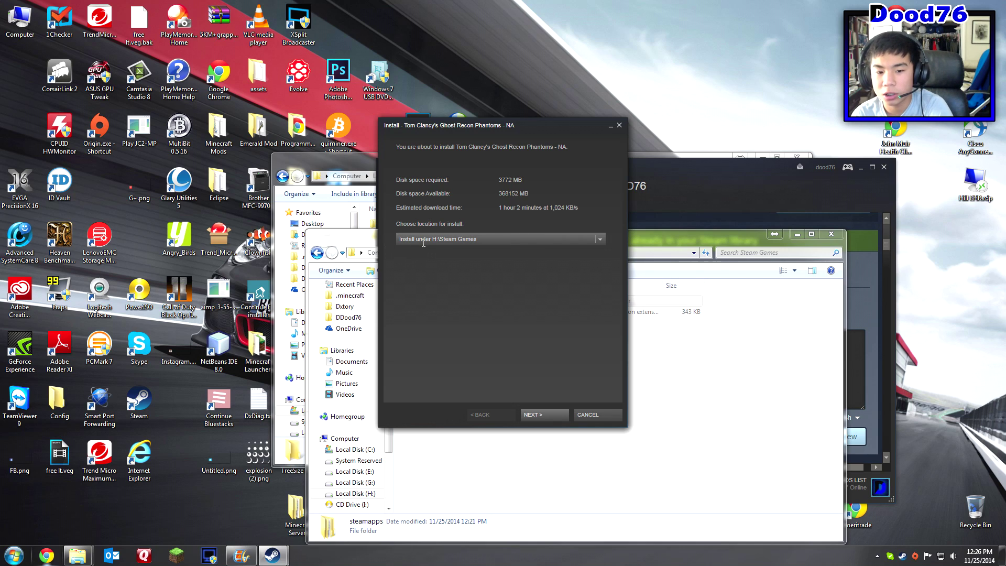
# Confirm the H:\Steam Games location and the shortcut options to start the install.
pyautogui.click(539, 415)
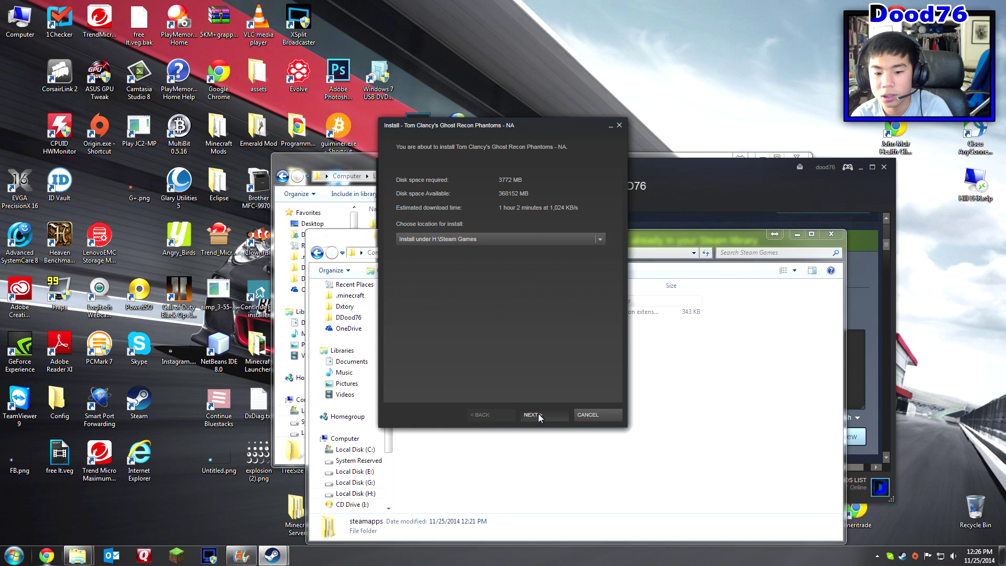
pyautogui.click(533, 415)
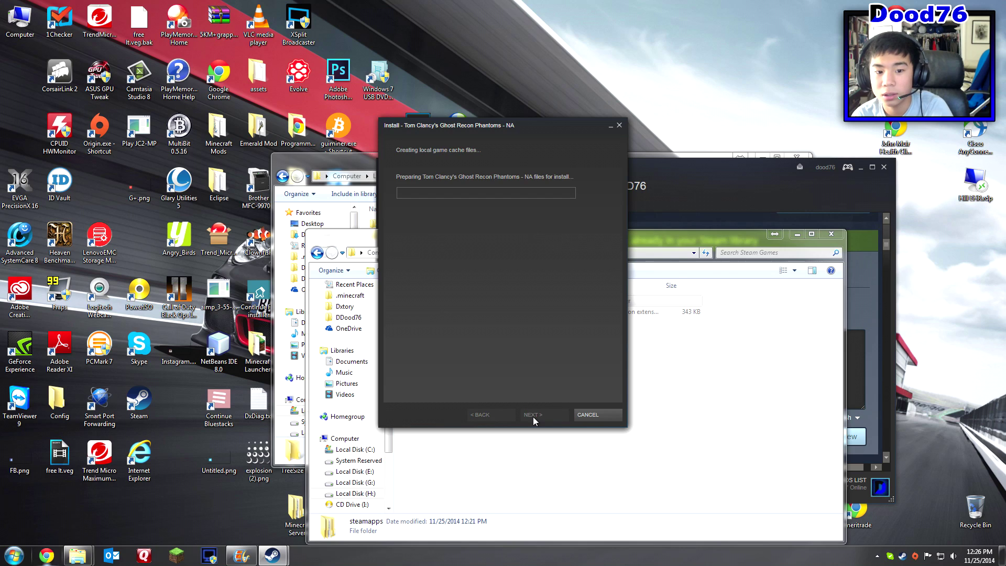